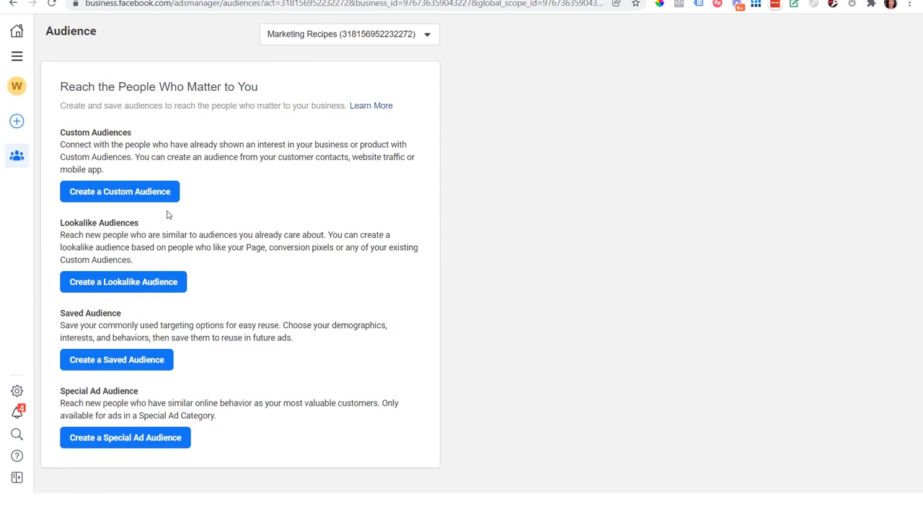
# Start a new custom audience that uses the website as its source.
pyautogui.click(155, 197)
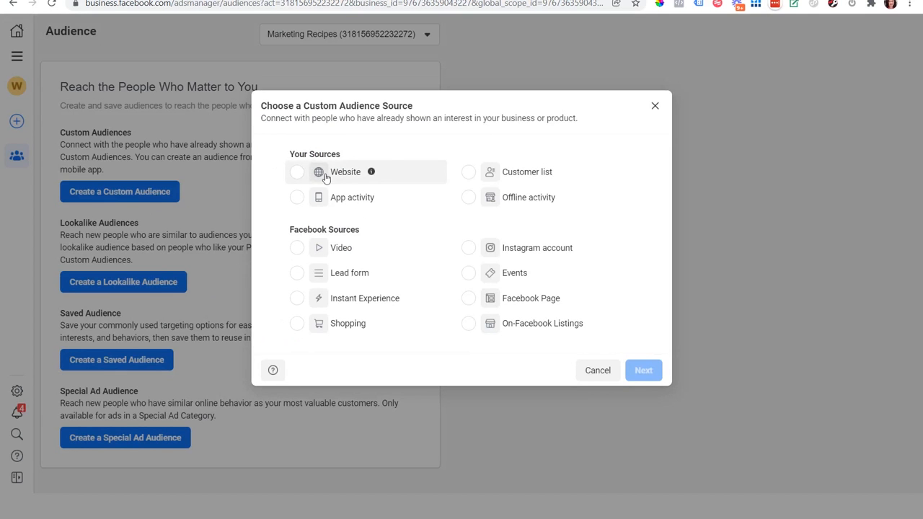
pyautogui.click(297, 175)
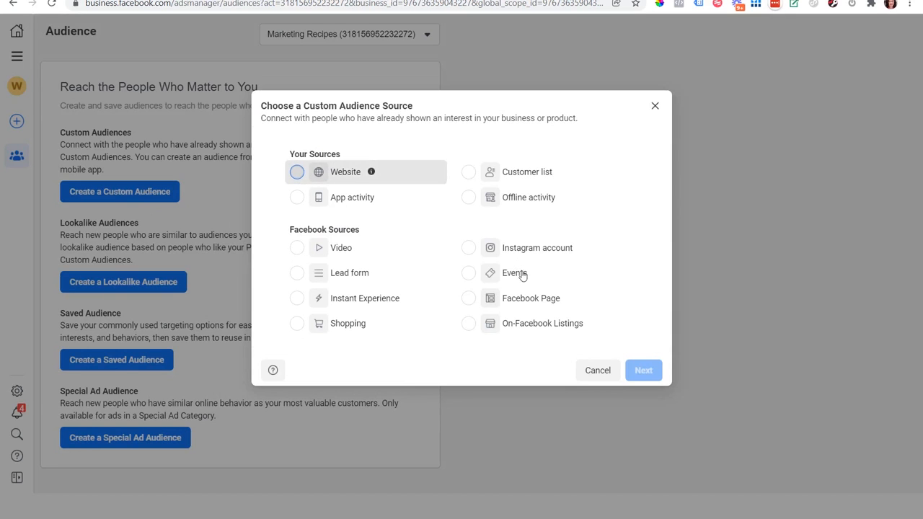
pyautogui.click(644, 370)
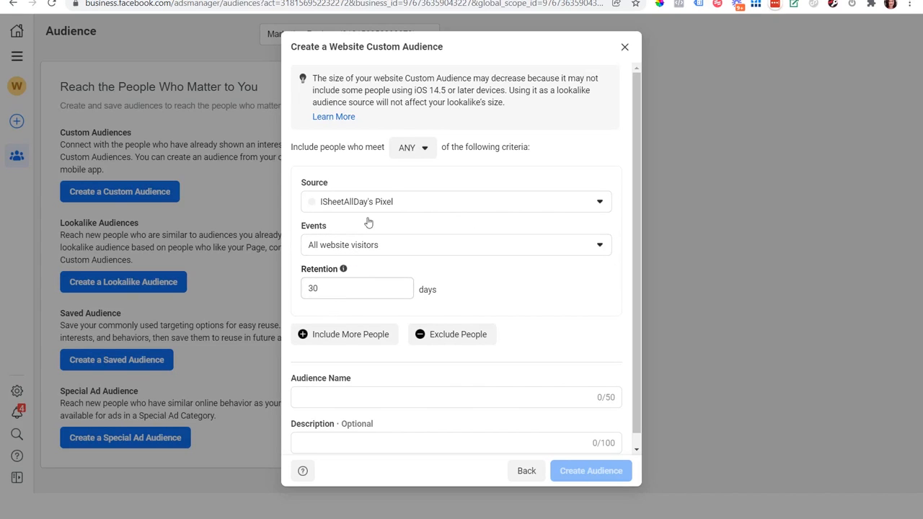
# Keep the ANY criteria match and set the website audience's retention to 180 days.
pyautogui.click(424, 150)
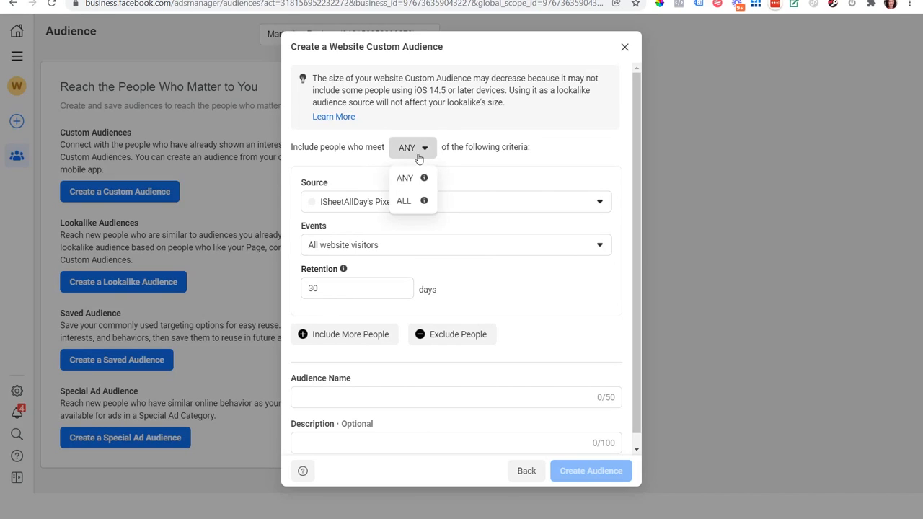
pyautogui.click(472, 177)
pyautogui.moveTo(637, 179); pyautogui.dragTo(632, 226)
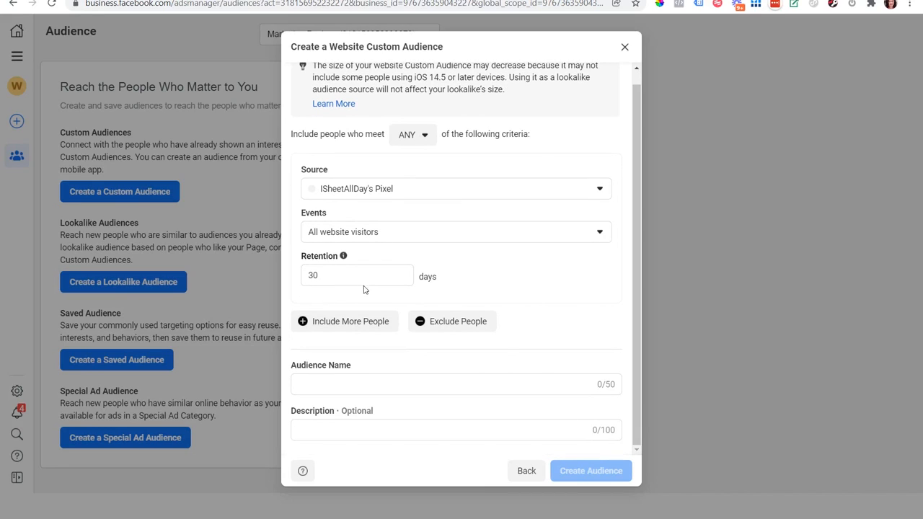
pyautogui.doubleClick(340, 276)
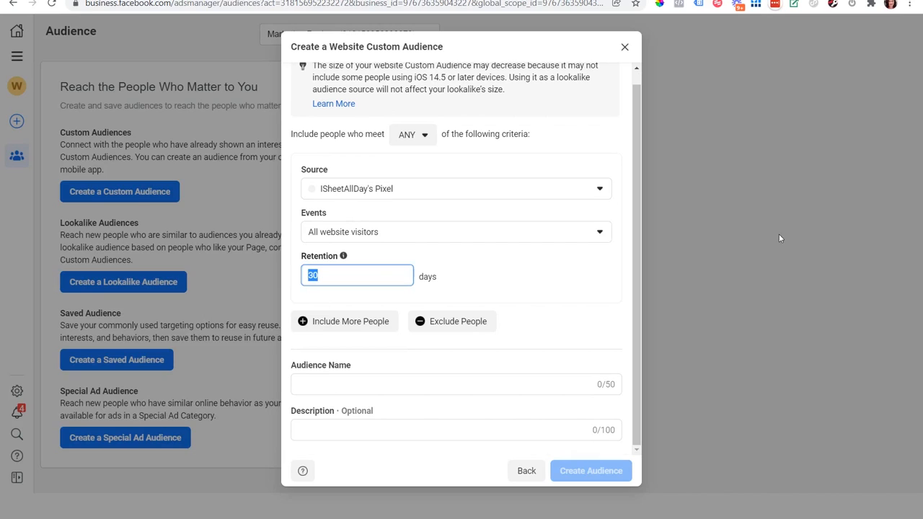
pyautogui.write('180')
pyautogui.moveTo(636, 275); pyautogui.dragTo(629, 297)
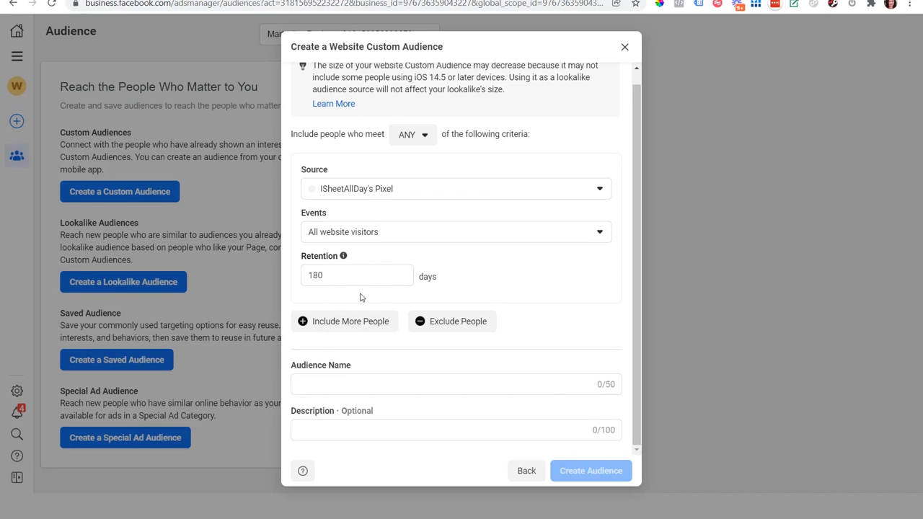
# Name the audience "Website Visitors (180 days)" and create it.
pyautogui.click(355, 385)
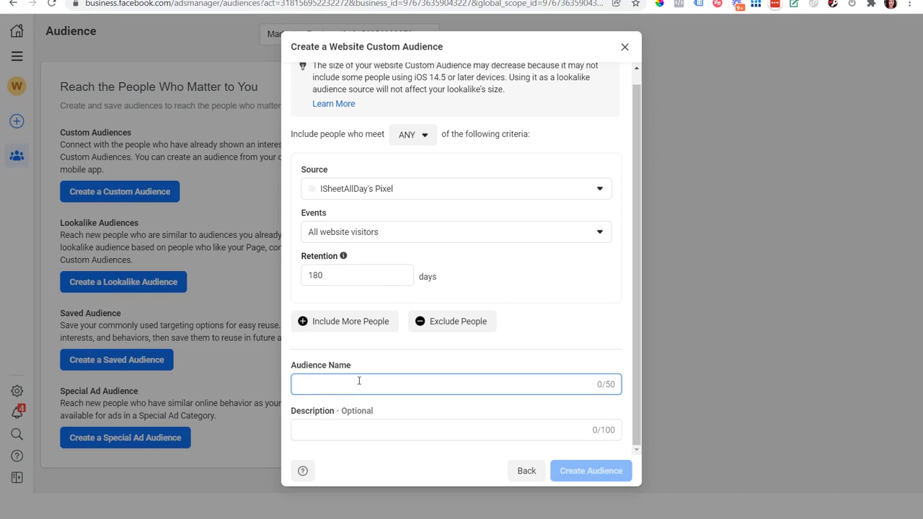
pyautogui.write('Web')
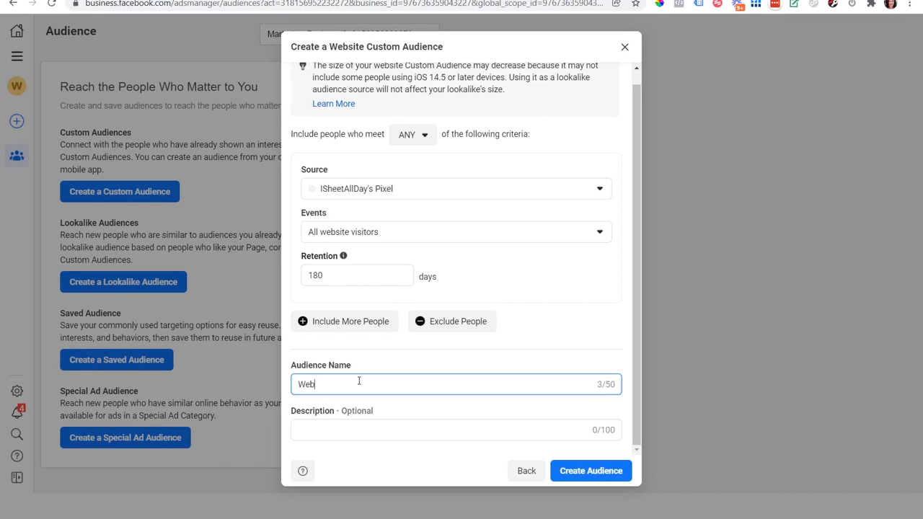
pyautogui.write('site Visitors (180 days)')
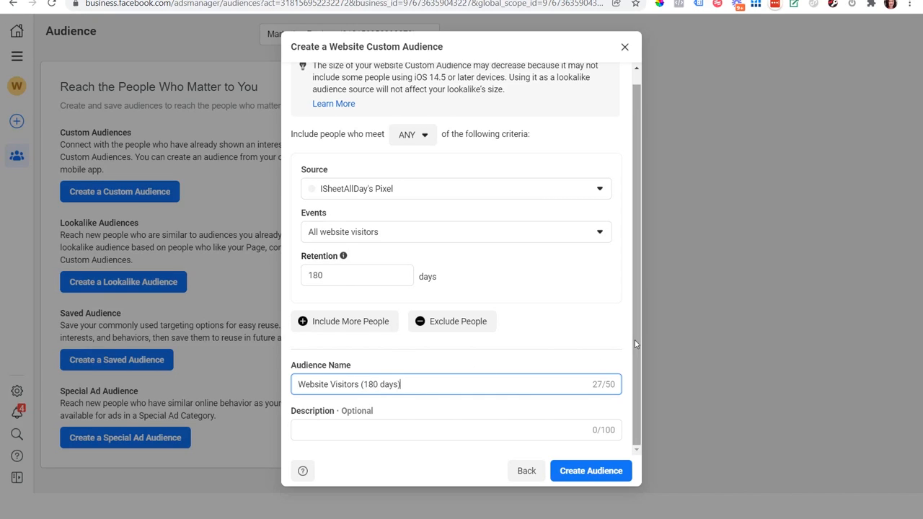
pyautogui.moveTo(635, 339); pyautogui.dragTo(634, 366)
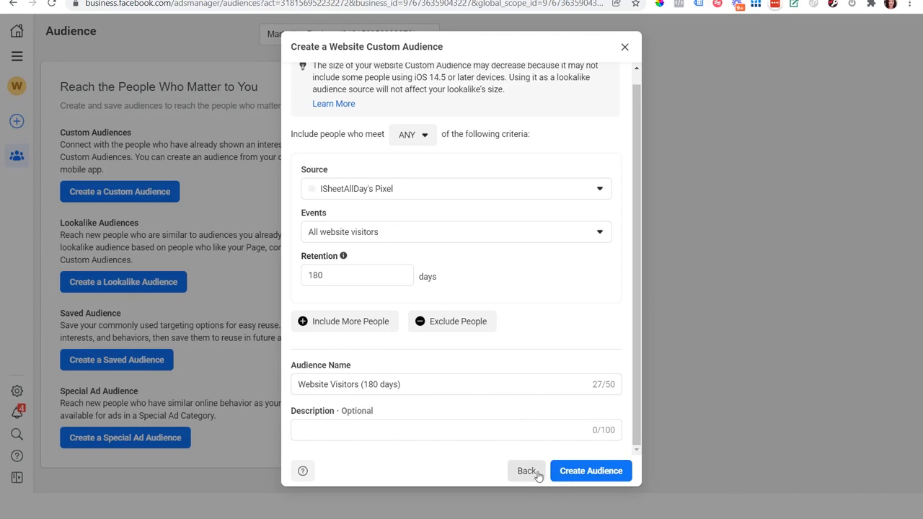
pyautogui.click(587, 473)
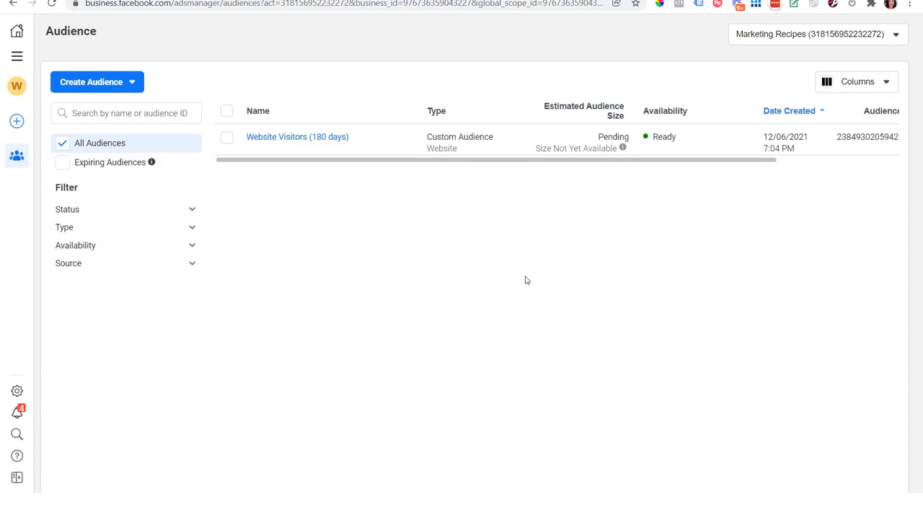
# Start another custom audience, switching its source from the website to the Instagram account.
pyautogui.click(137, 87)
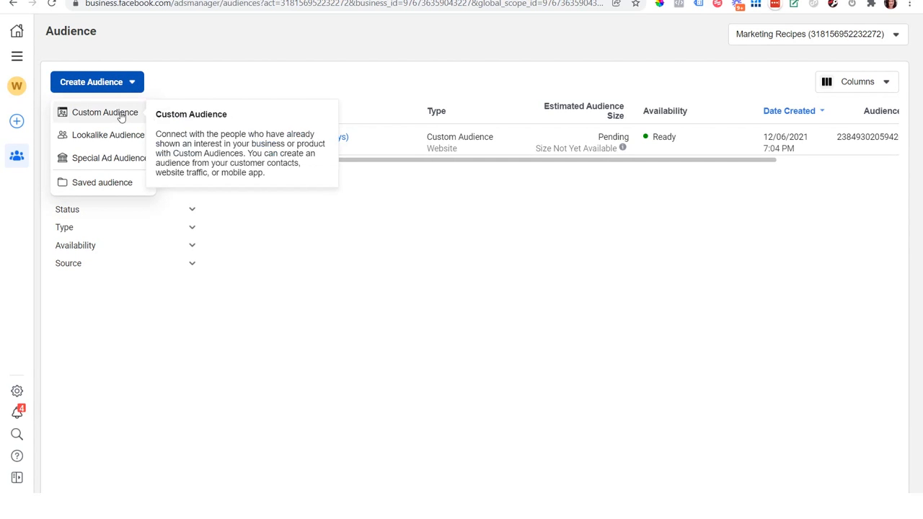
pyautogui.click(121, 116)
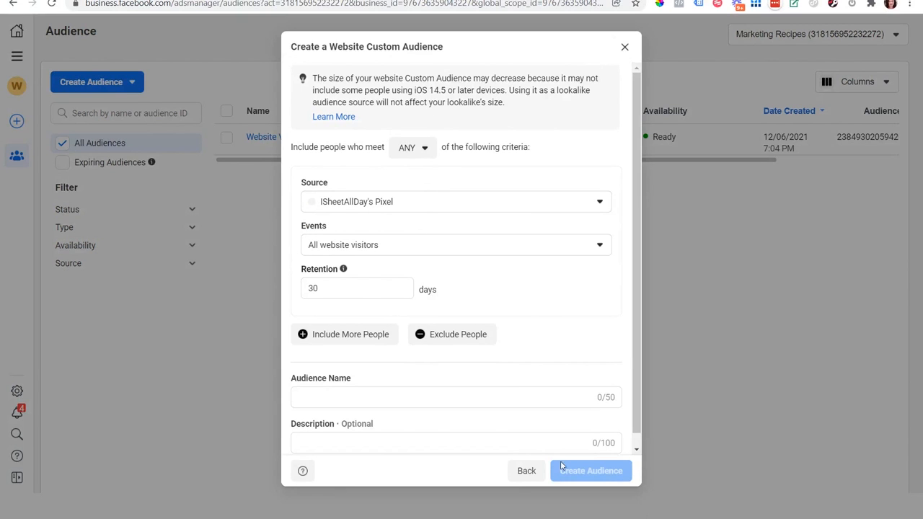
pyautogui.click(526, 471)
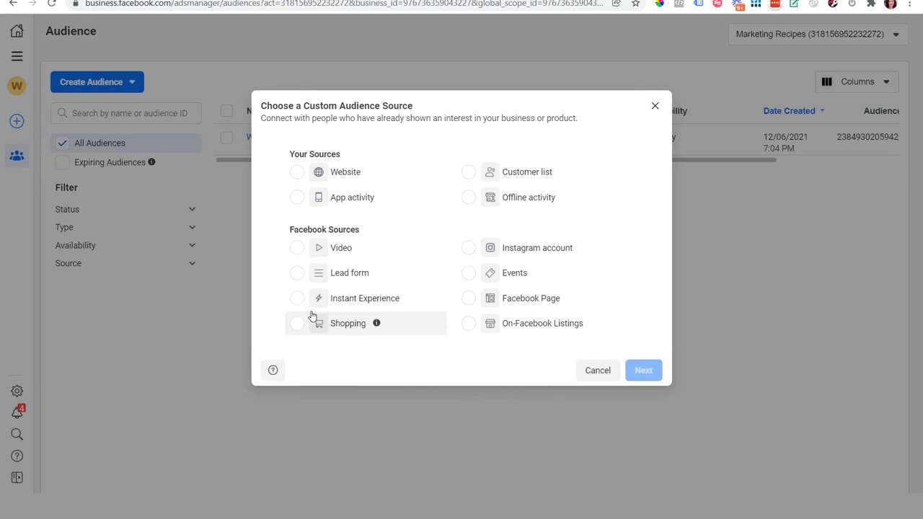
pyautogui.click(470, 249)
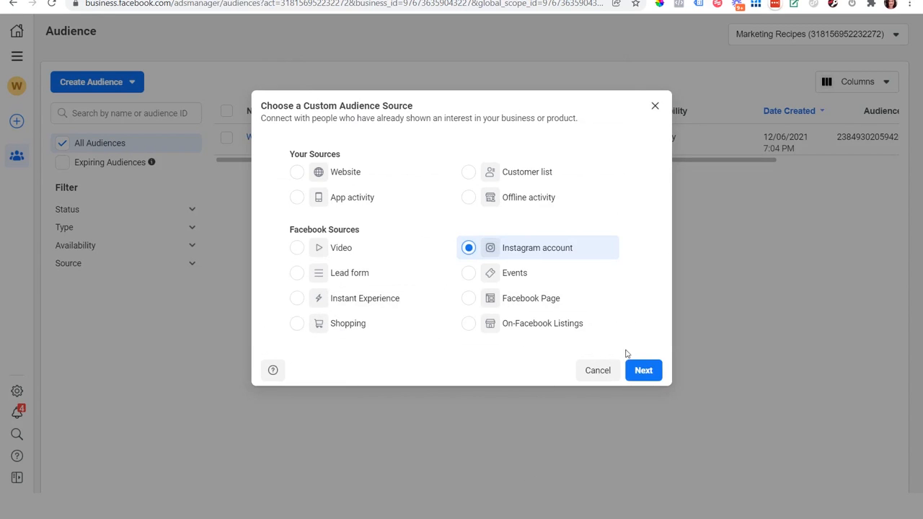
pyautogui.click(644, 372)
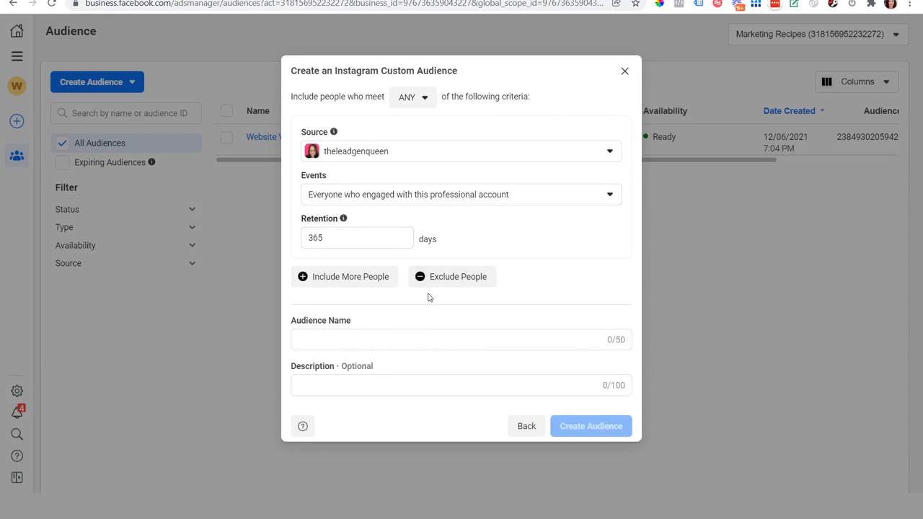
# Keep the event as everyone who engaged with the professional account and set the Instagram audience's retention to 180 days.
pyautogui.click(466, 204)
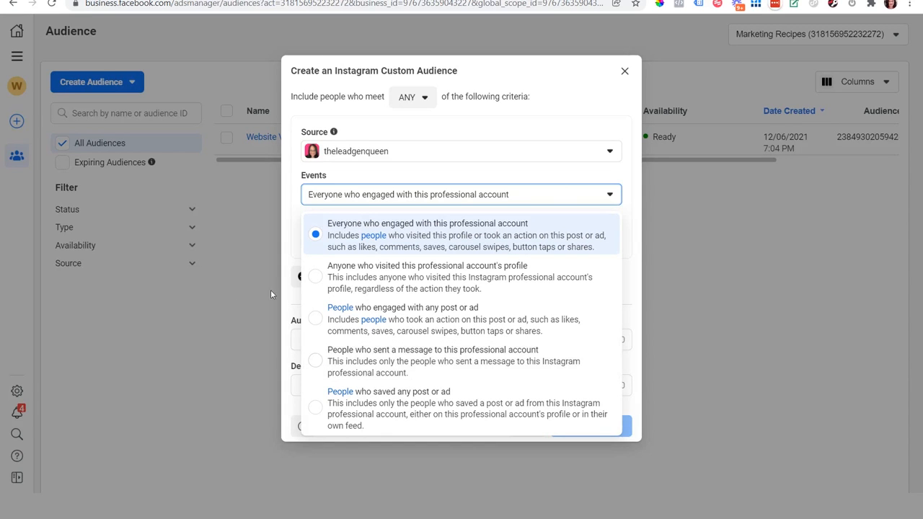
pyautogui.click(290, 252)
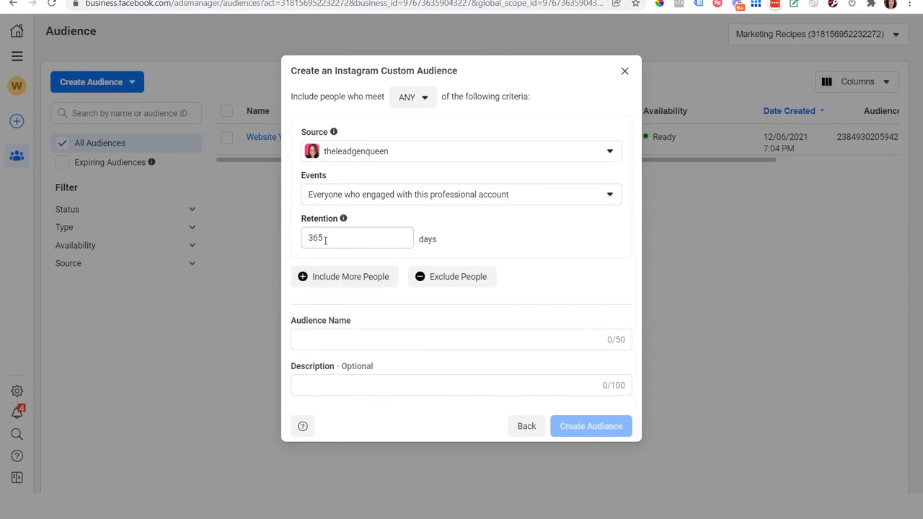
pyautogui.moveTo(331, 240); pyautogui.dragTo(294, 240)
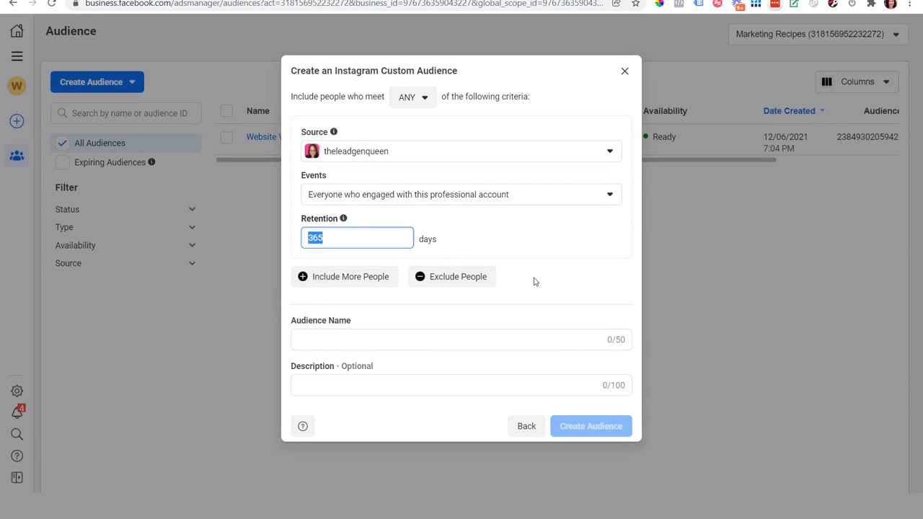
pyautogui.write('180')
# Name the audience "Instagram Engagement (180 days)", create it and return to the audience list.
pyautogui.click(390, 339)
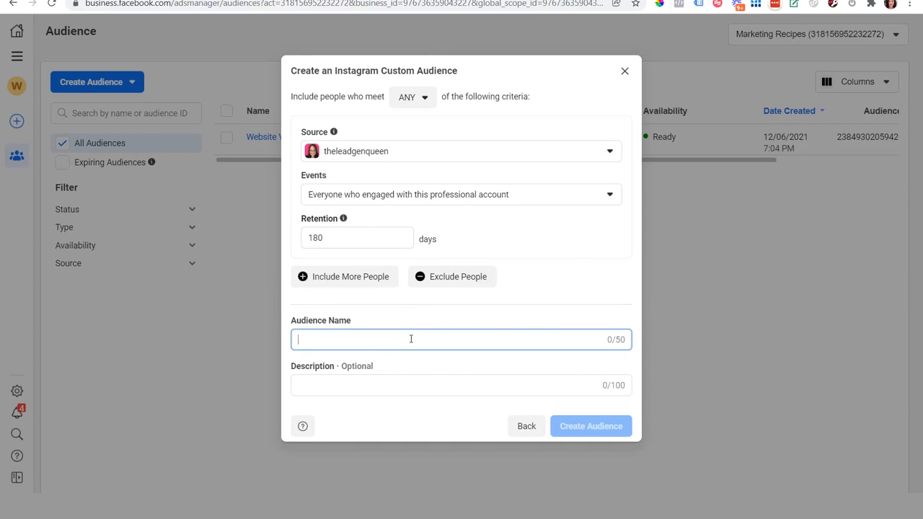
pyautogui.write('In')
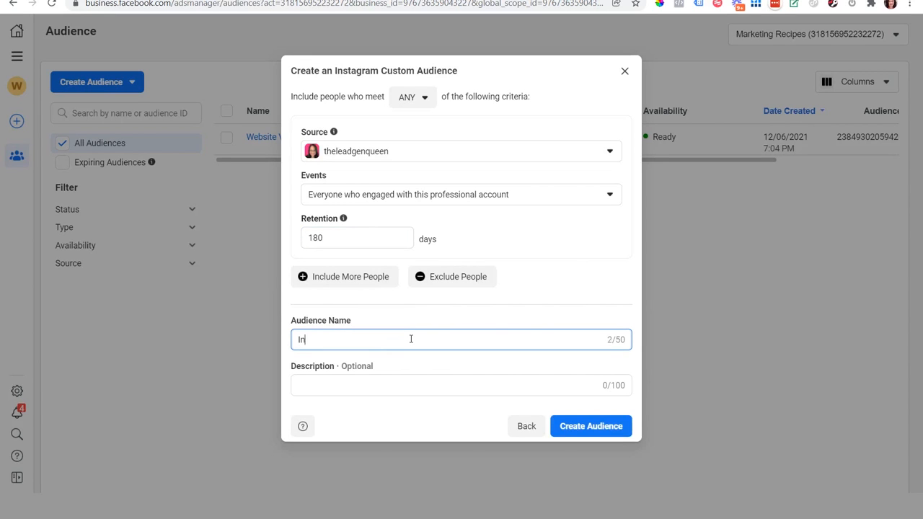
pyautogui.write('sgtagram Engagement')
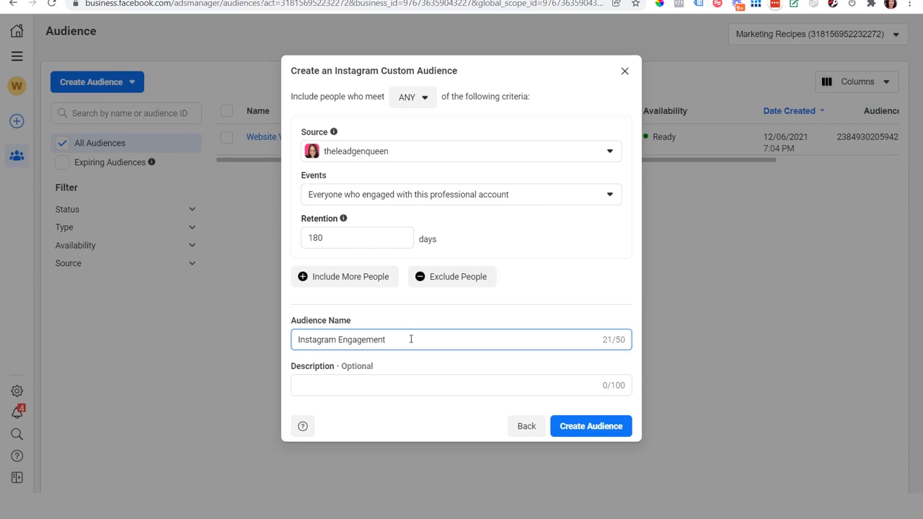
pyautogui.write('(180 days)')
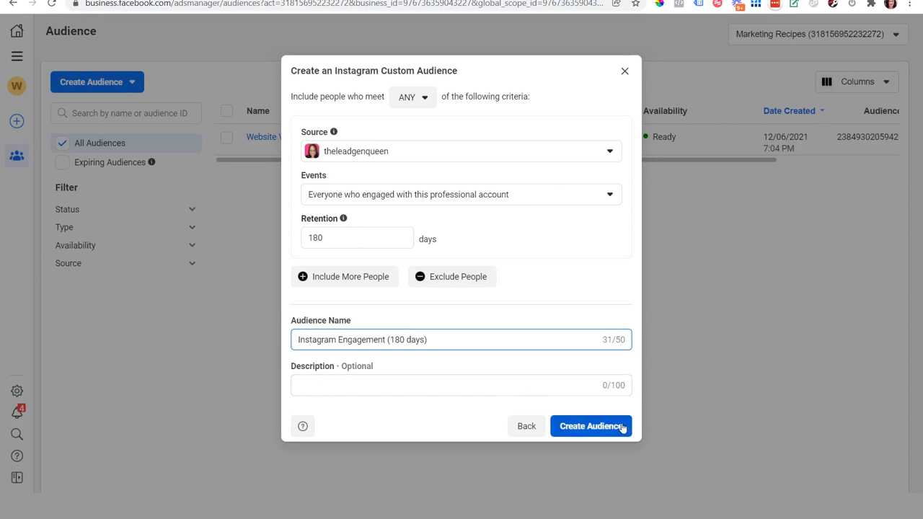
pyautogui.click(601, 432)
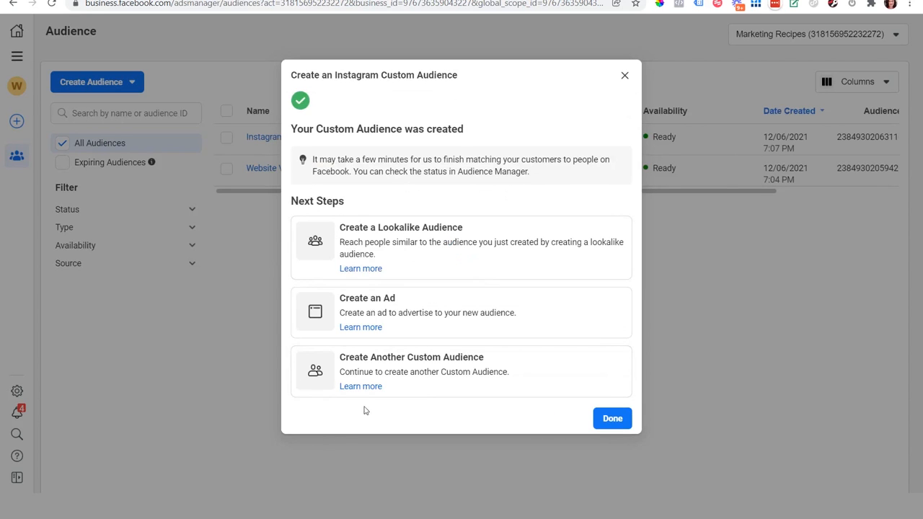
pyautogui.click(622, 431)
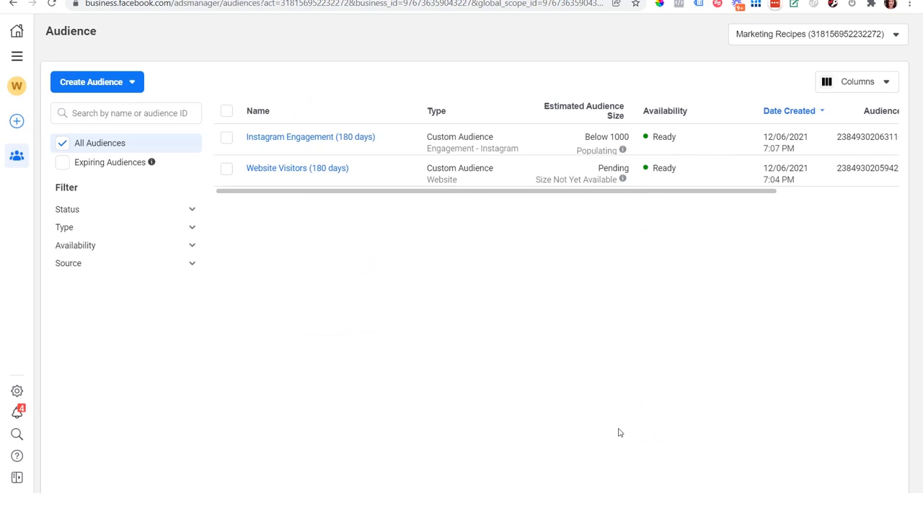
# Start a third custom audience with Facebook Page as its source.
pyautogui.click(132, 90)
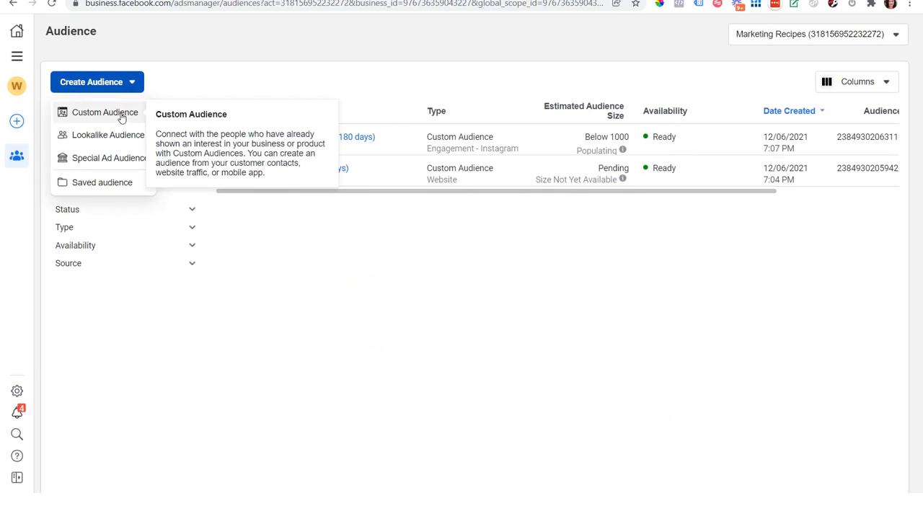
pyautogui.click(121, 117)
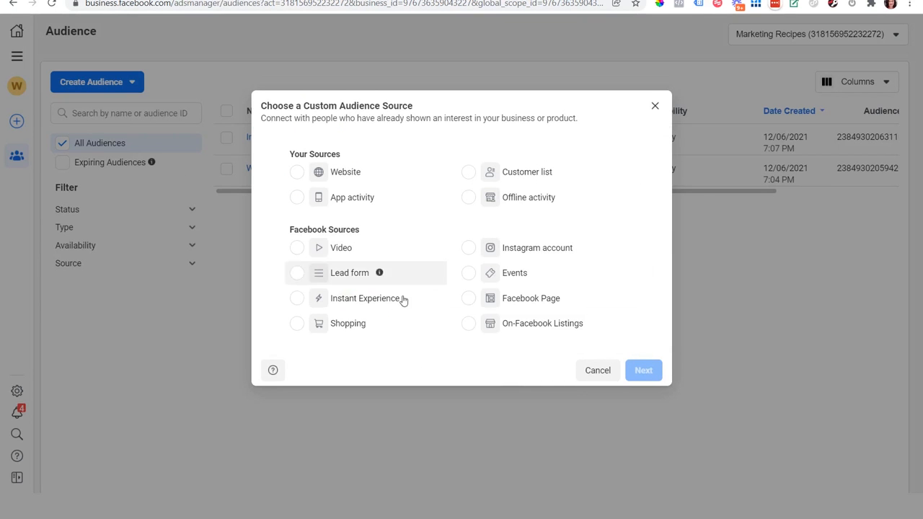
pyautogui.click(469, 298)
pyautogui.click(642, 371)
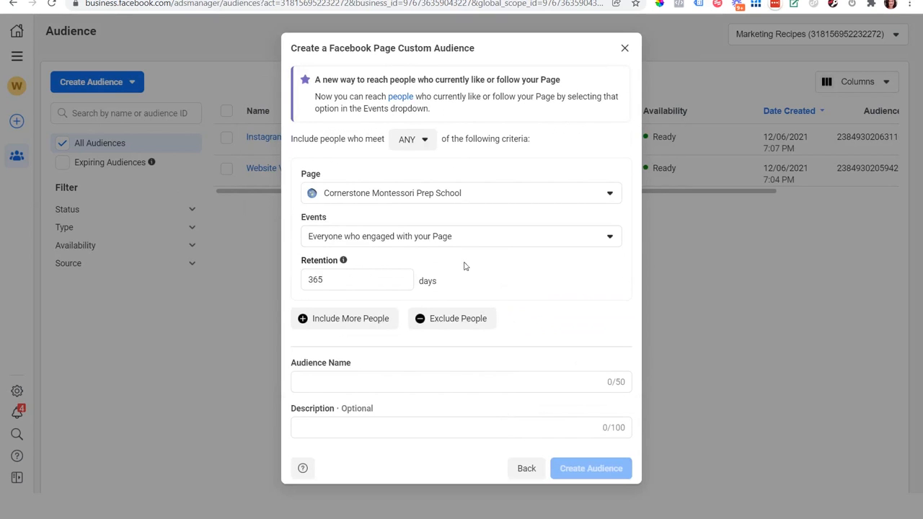
# Choose "Everyone who engaged with your Page" as the event and set the Page audience's retention to 180 days.
pyautogui.click(389, 243)
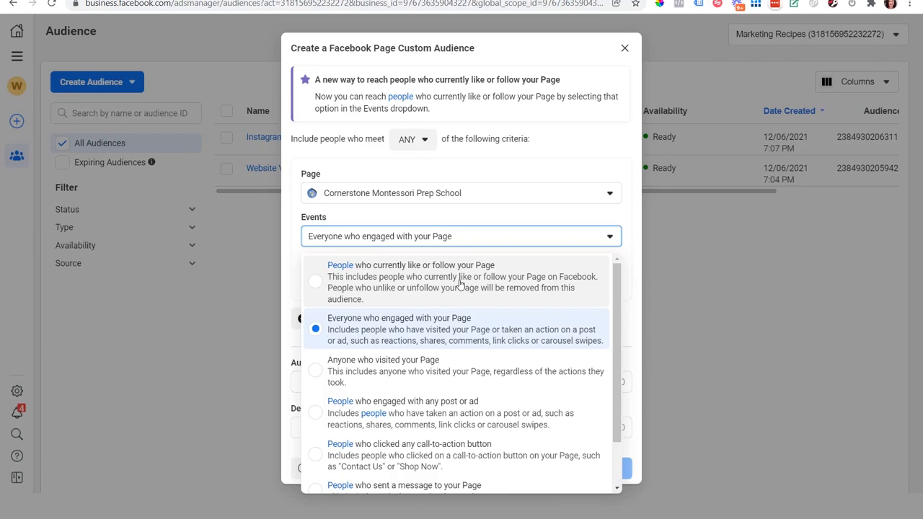
pyautogui.click(381, 335)
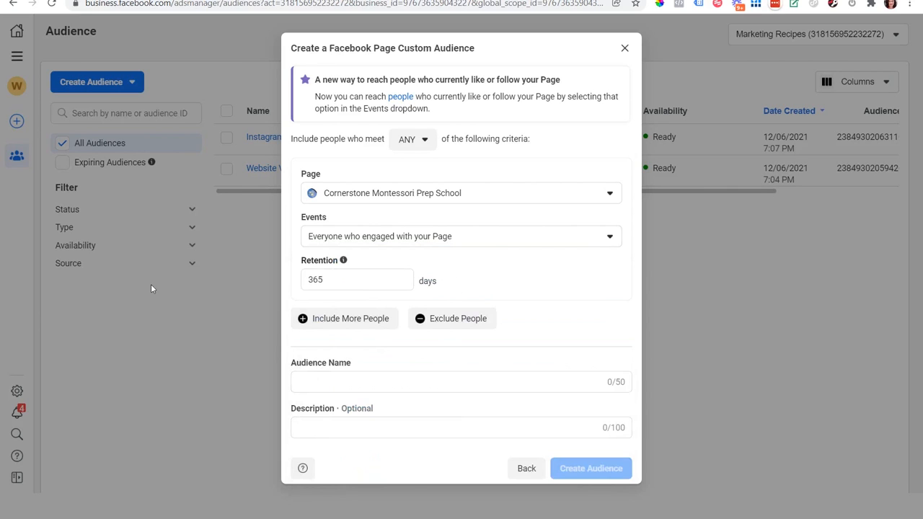
pyautogui.doubleClick(330, 283)
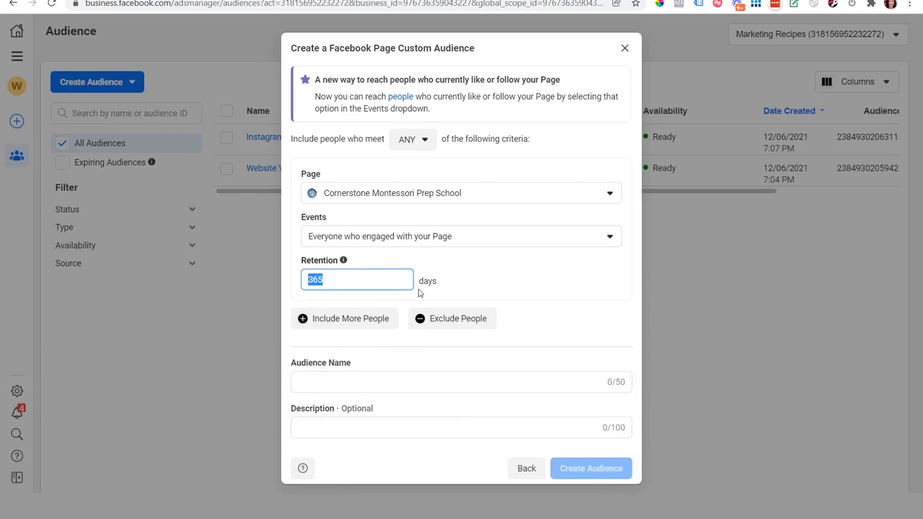
pyautogui.write('180')
# Name the audience "Facebook Page Engagement (180 days)" and create it.
pyautogui.click(335, 380)
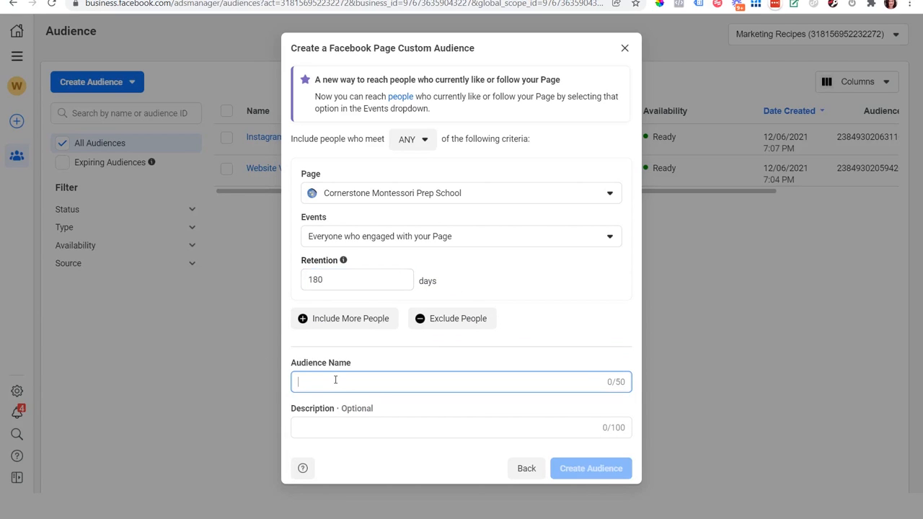
pyautogui.write('Facebook Page Engagement (180 das)')
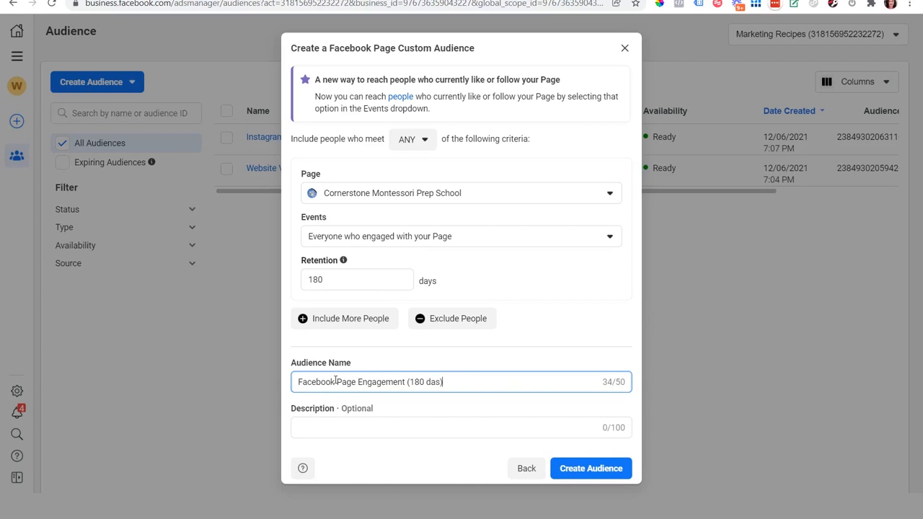
pyautogui.press('BackSpace')
pyautogui.press('BackSpace')
pyautogui.write('yds)')
pyautogui.press('BackSpace')
pyautogui.press('BackSpace')
pyautogui.press('BackSpace')
pyautogui.write('s)')
pyautogui.click(593, 469)
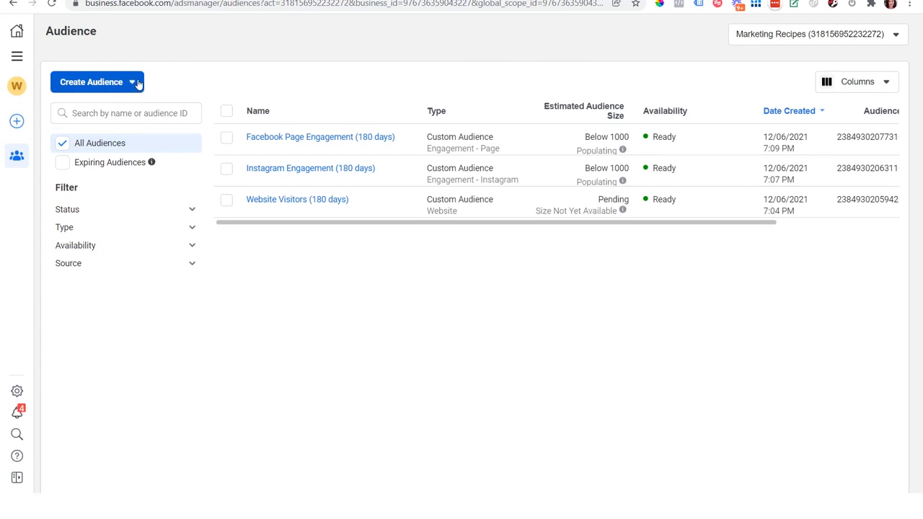
# Start a fourth custom audience with Video as its source.
pyautogui.click(134, 84)
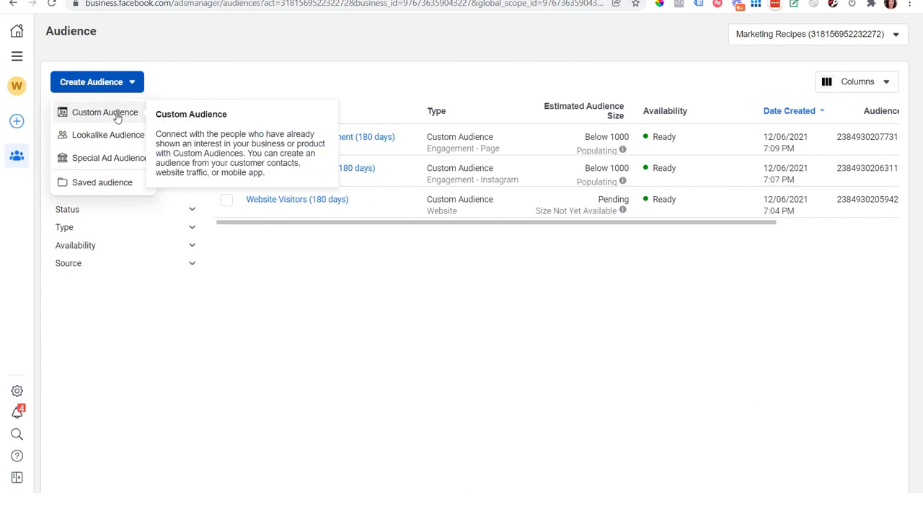
pyautogui.click(116, 113)
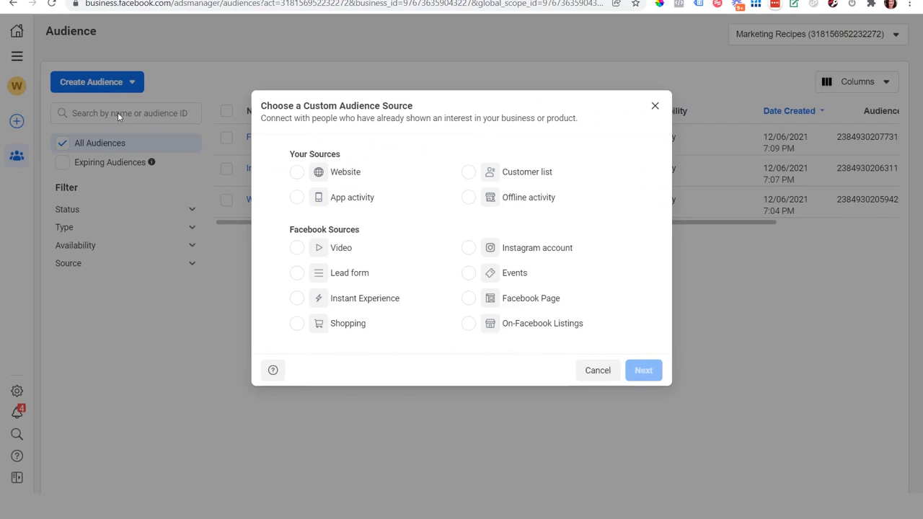
pyautogui.click(297, 248)
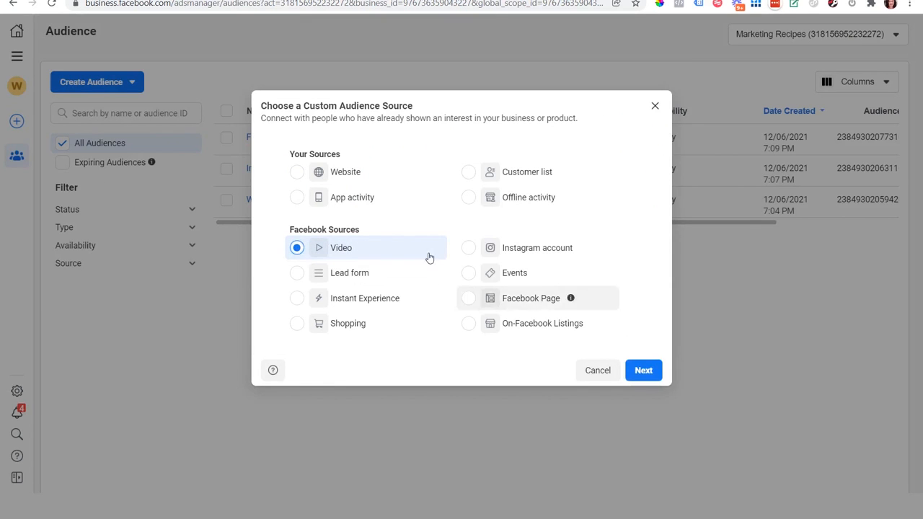
pyautogui.click(643, 370)
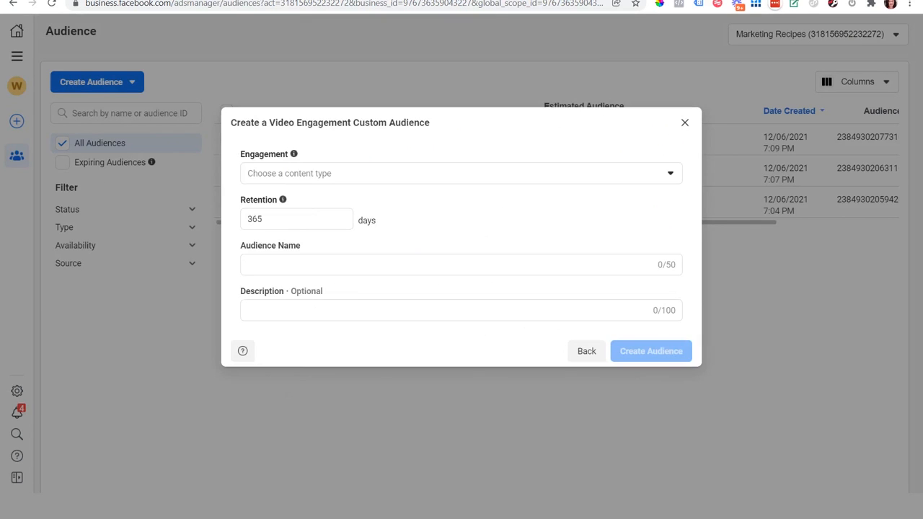
# Choose people who completed or viewed at least 15 seconds (ThruPlay) as the engagement and set the video audience's retention to 180 days.
pyautogui.click(367, 176)
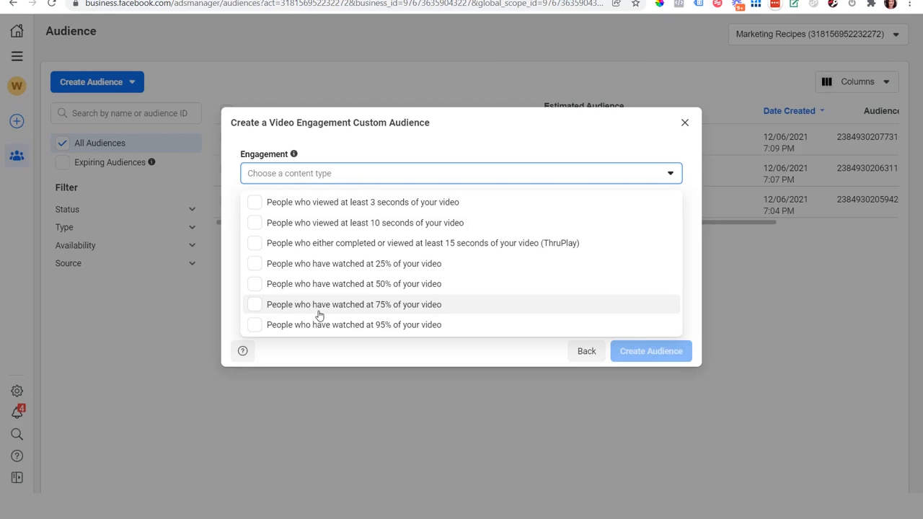
pyautogui.click(303, 247)
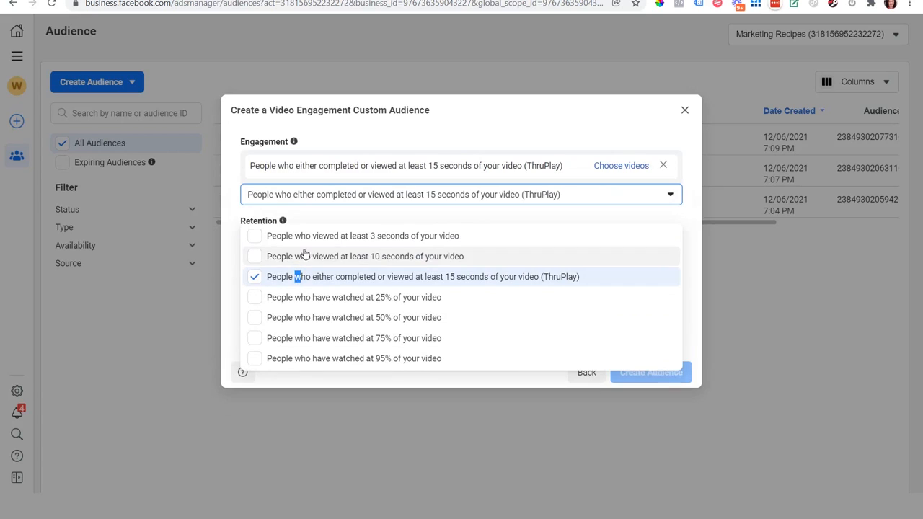
pyautogui.click(327, 379)
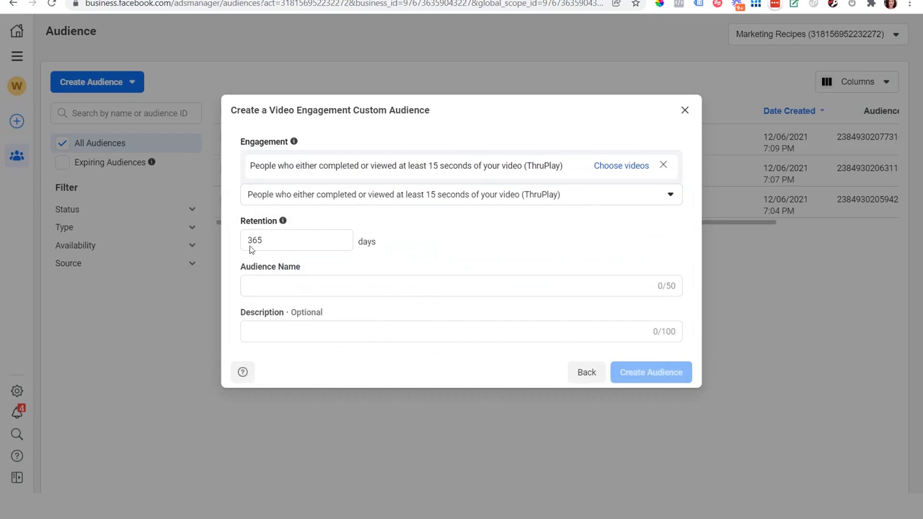
pyautogui.doubleClick(292, 239)
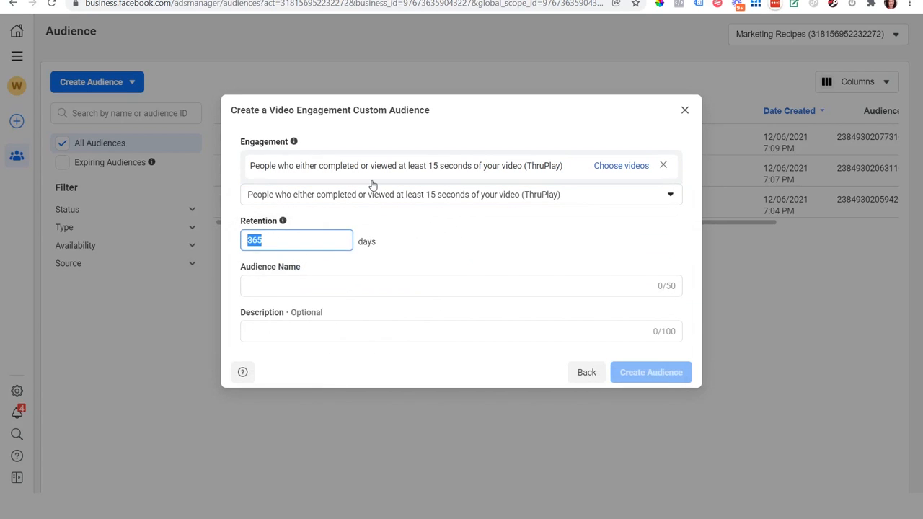
pyautogui.write('180')
# Name the video audience "Video Views (Thruplay - 180 days)".
pyautogui.click(297, 285)
pyautogui.write('Video V')
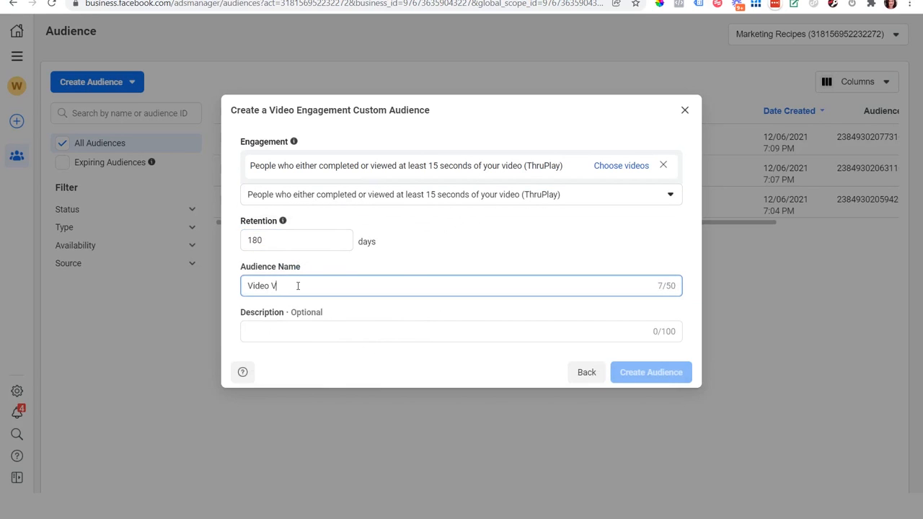
pyautogui.write('iews (Thruplay - 180 days)')
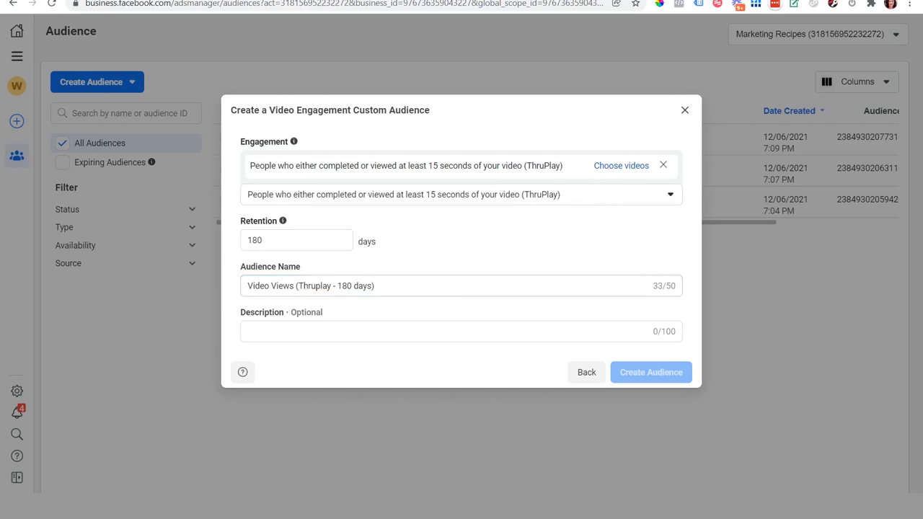
# Open the video selection for the ThruPlay engagement and select all six Facebook Page videos on page 1, from Nov 26 back to Oct 26, 2021.
pyautogui.click(621, 166)
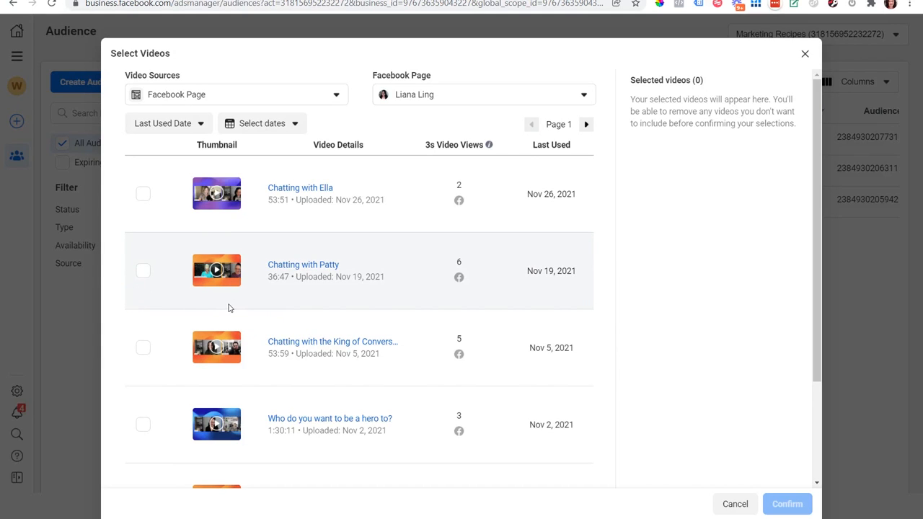
pyautogui.click(143, 194)
pyautogui.click(144, 273)
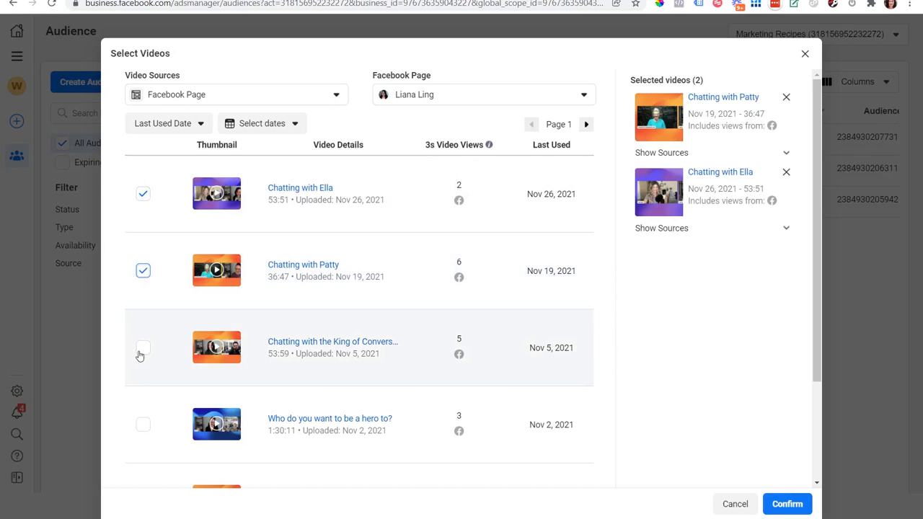
pyautogui.click(142, 350)
pyautogui.click(142, 426)
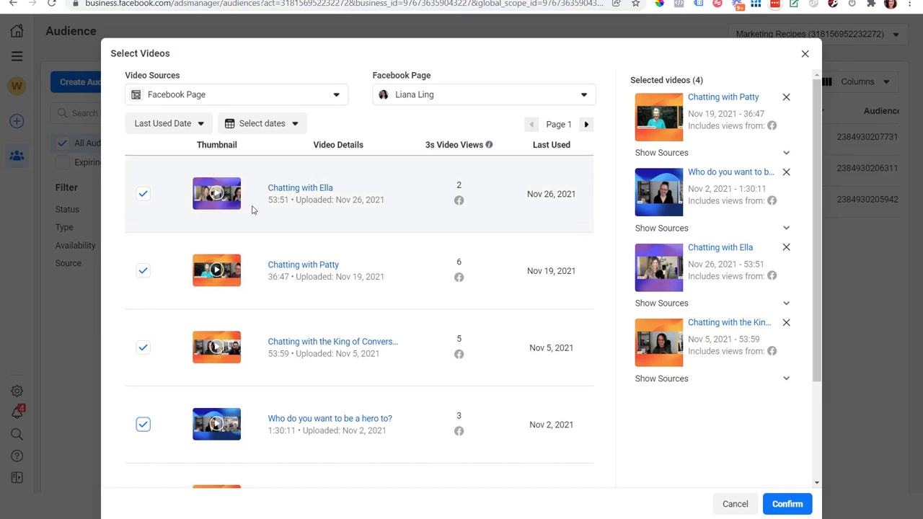
pyautogui.scroll(-2, 817, 241)
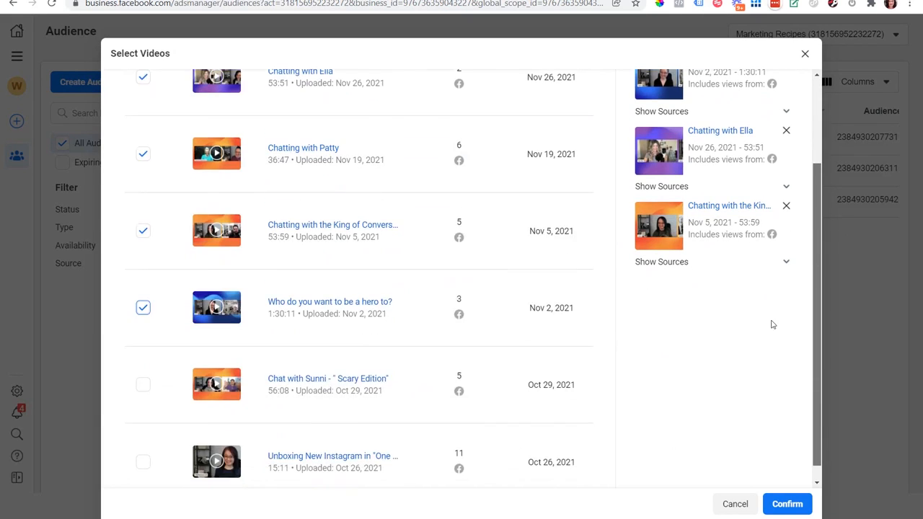
pyautogui.click(143, 385)
pyautogui.click(142, 462)
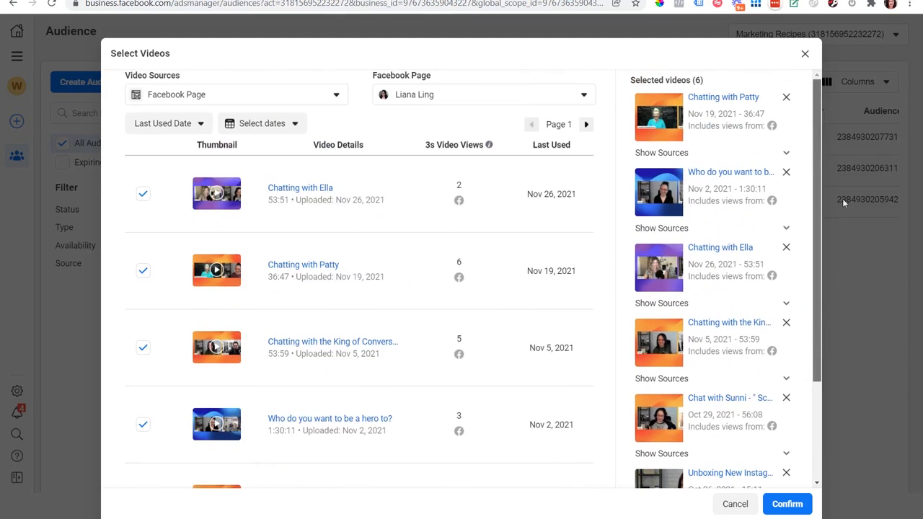
# Add the first four videos on page 2 of the video list, dated Oct 22 to Oct 1, 2021, to the selection.
pyautogui.click(586, 124)
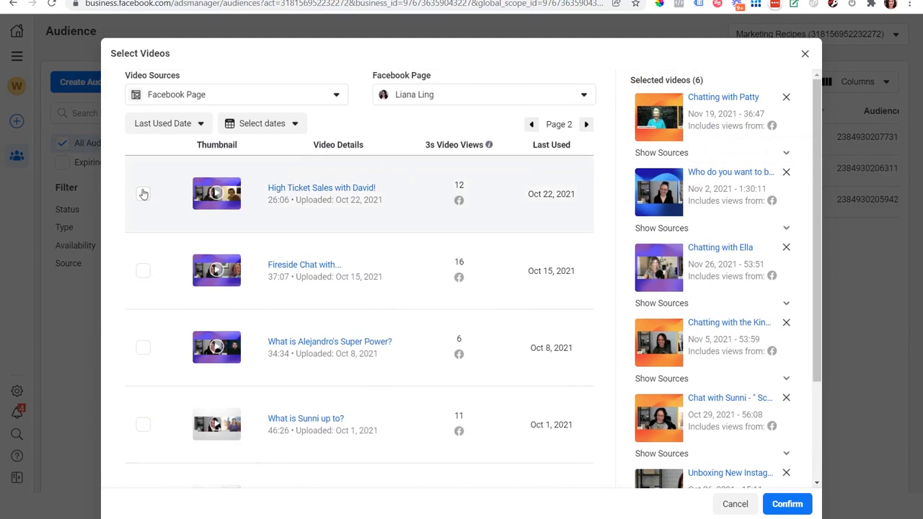
pyautogui.click(143, 193)
pyautogui.click(143, 270)
pyautogui.click(143, 348)
pyautogui.click(143, 426)
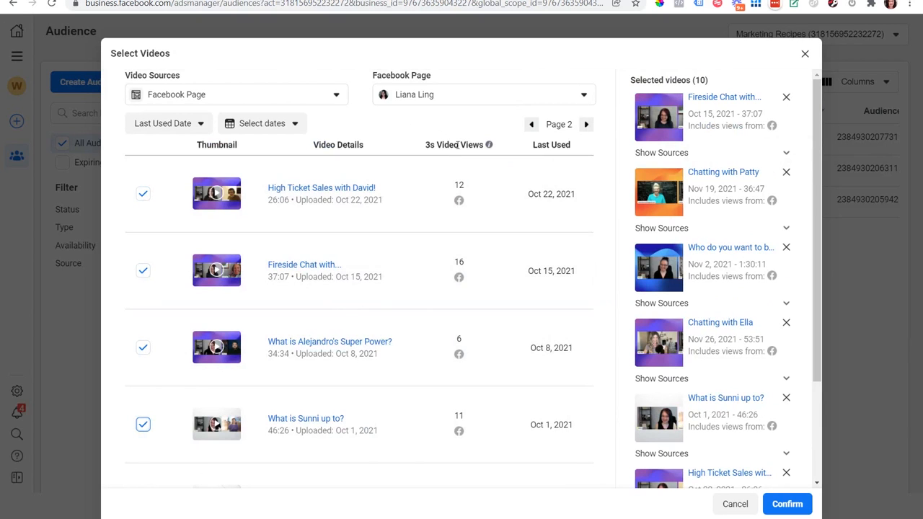
# Review the selected videos on pages 1 and 2 and examine the available video source options.
pyautogui.click(531, 124)
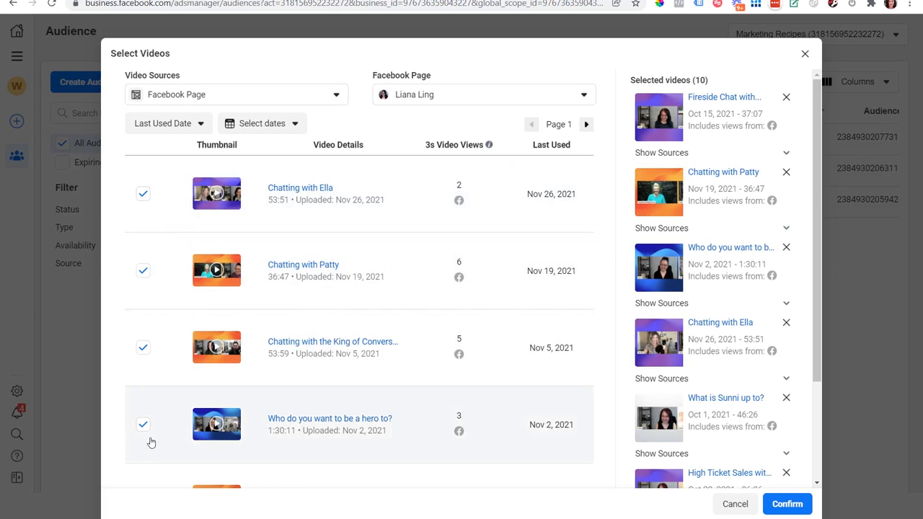
pyautogui.click(586, 124)
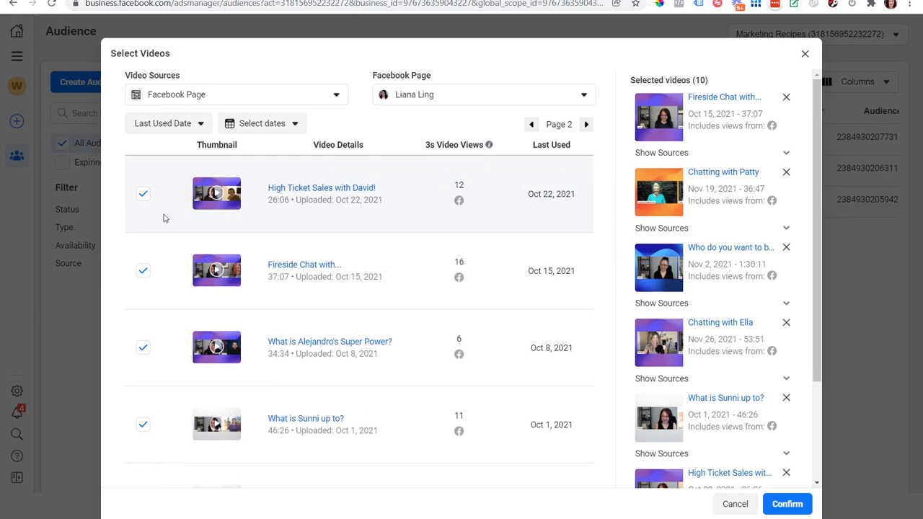
pyautogui.click(531, 124)
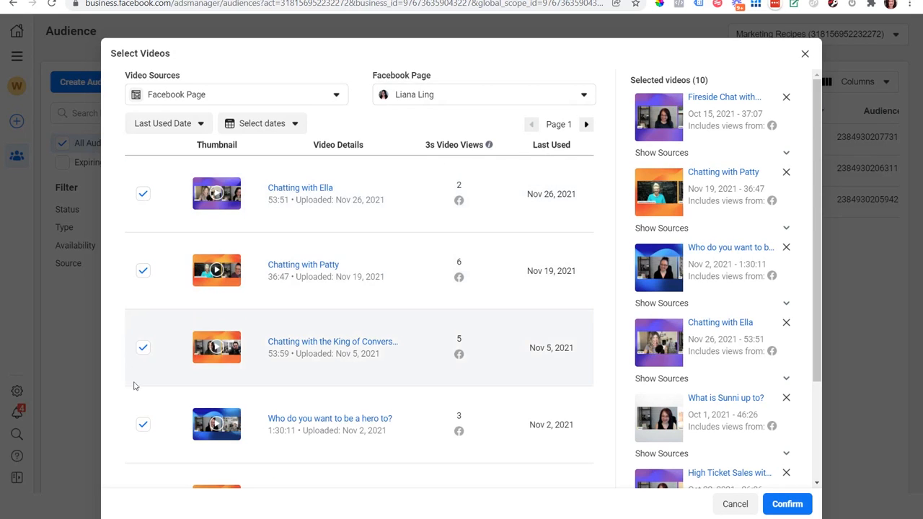
pyautogui.click(331, 97)
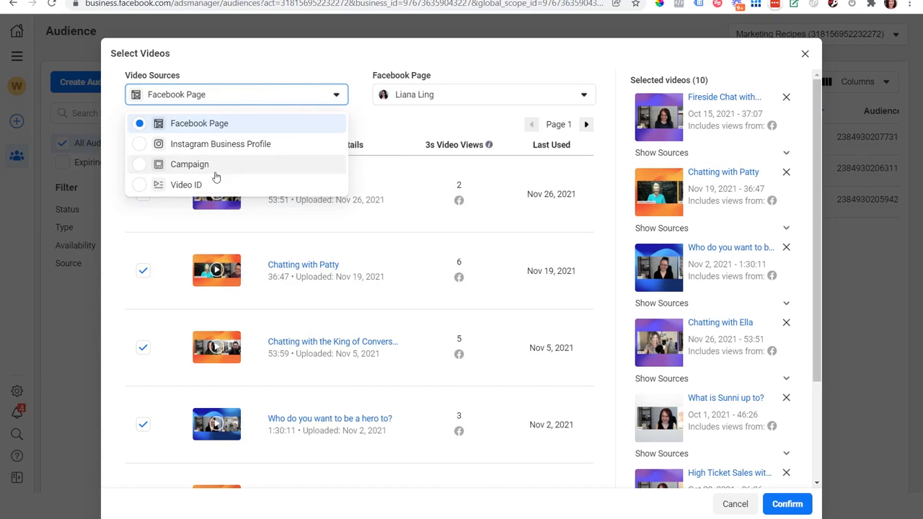
pyautogui.click(404, 142)
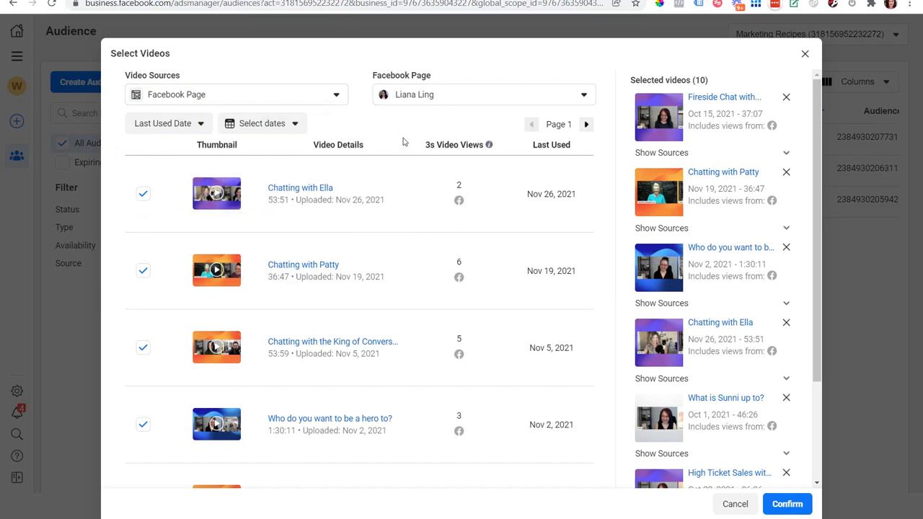
# Confirm the video selection, create the video engagement audience and return to the audience list.
pyautogui.click(787, 505)
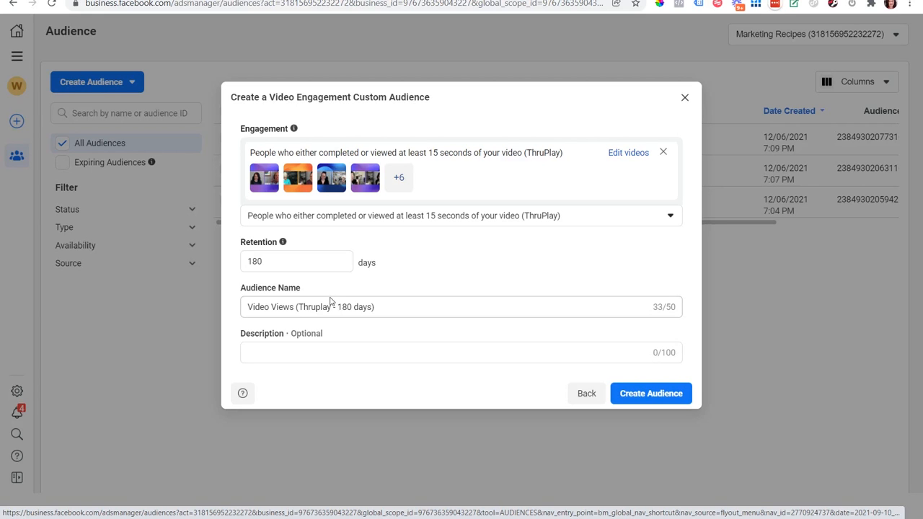
pyautogui.click(660, 397)
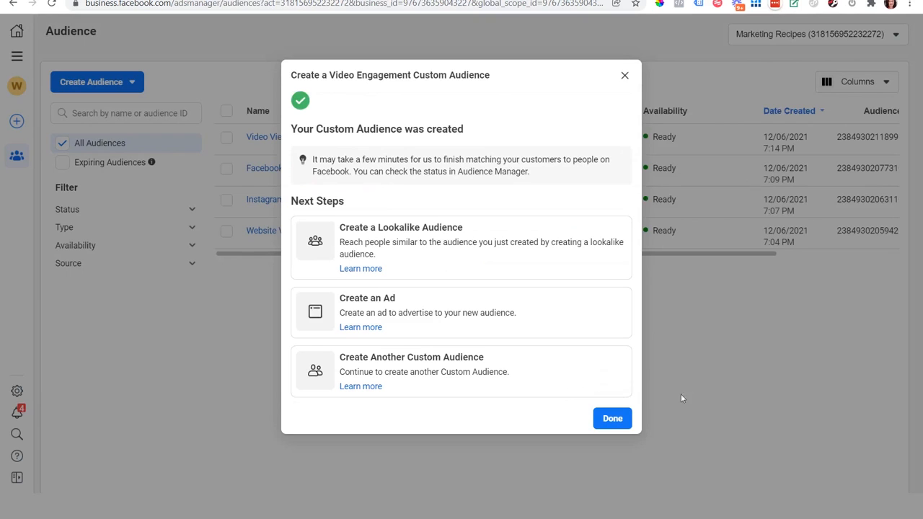
pyautogui.click(624, 421)
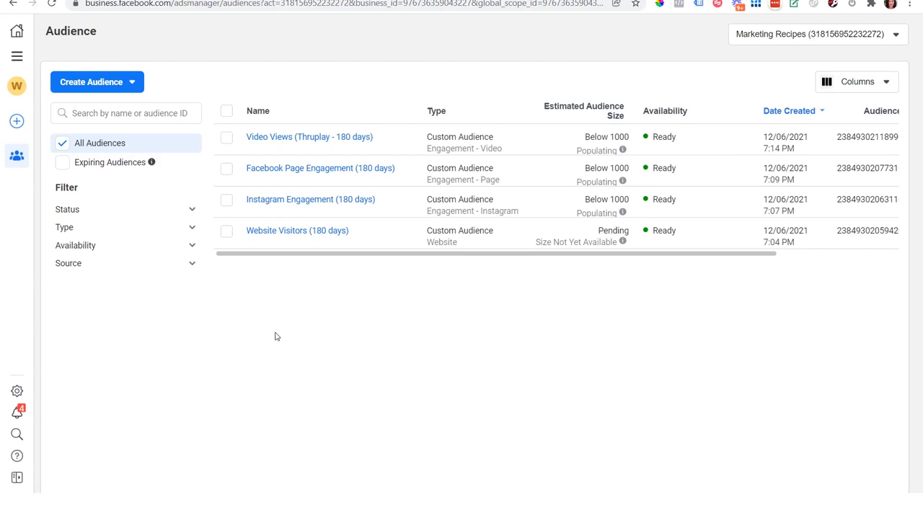
# Start another custom audience with Website as its source.
pyautogui.click(134, 88)
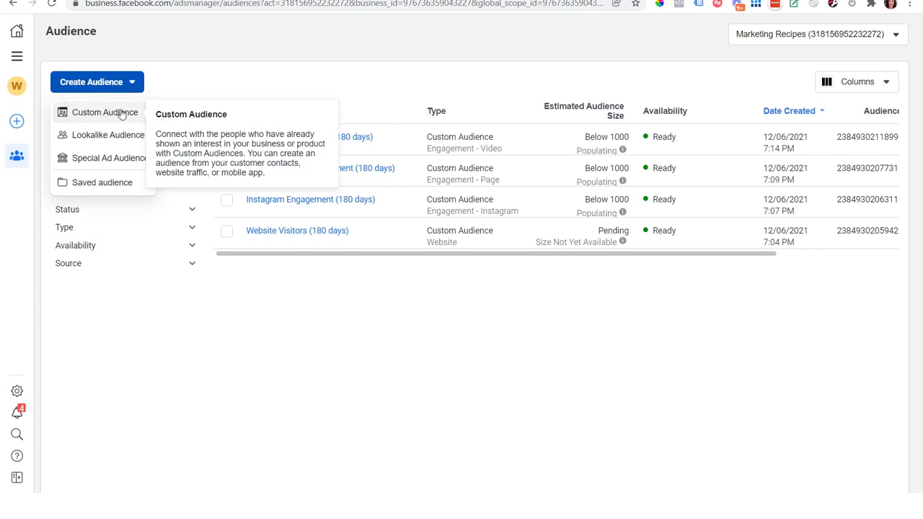
pyautogui.click(127, 114)
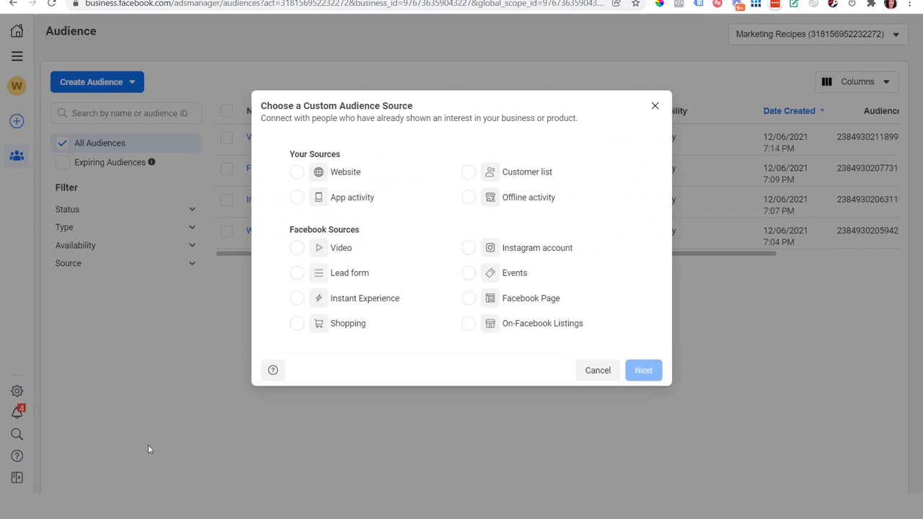
pyautogui.click(297, 175)
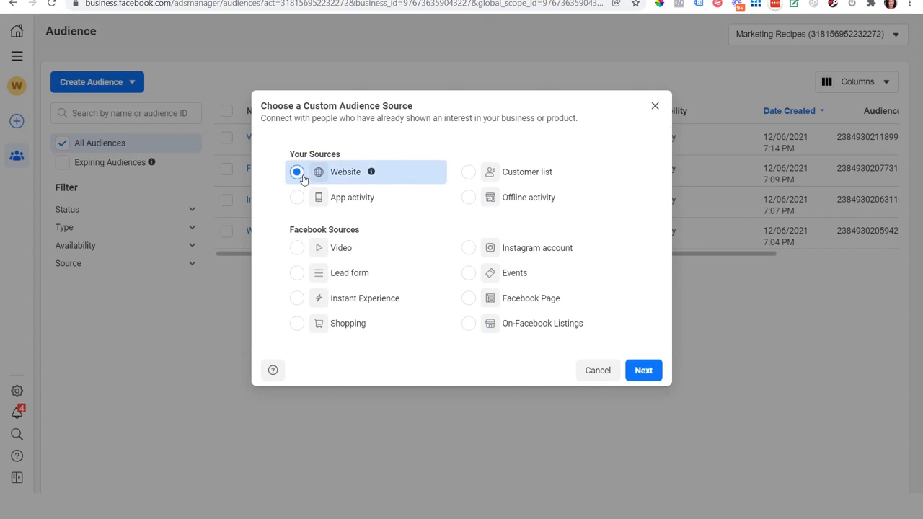
pyautogui.click(644, 372)
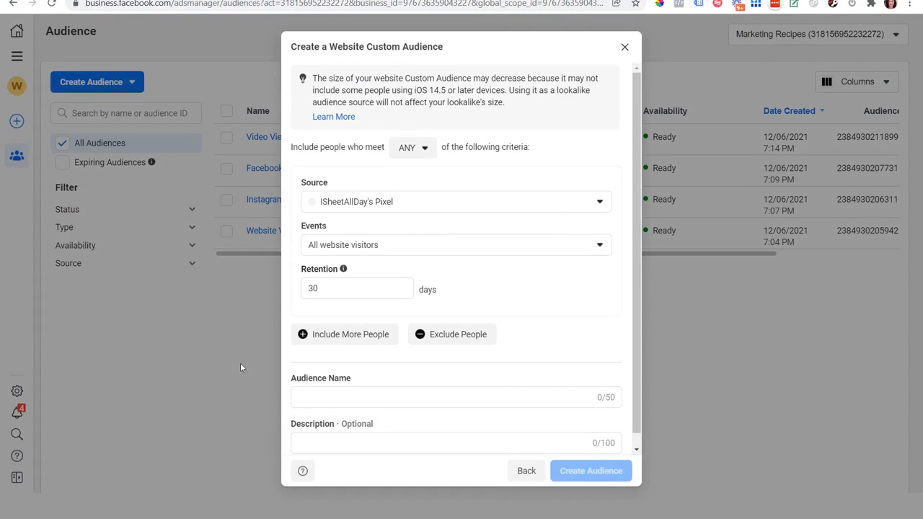
# Set the website audience's event to "Visitors by time spent" and check the percentile options, keeping 25%.
pyautogui.click(556, 254)
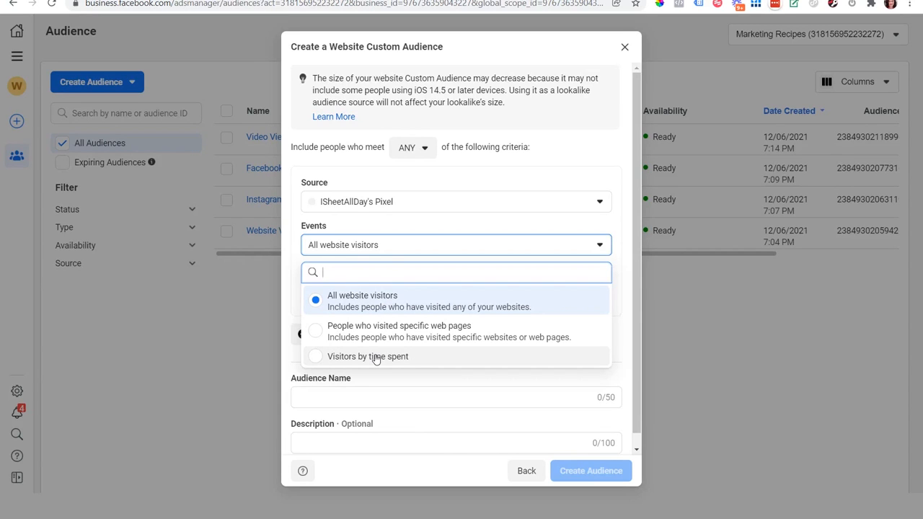
pyautogui.click(415, 359)
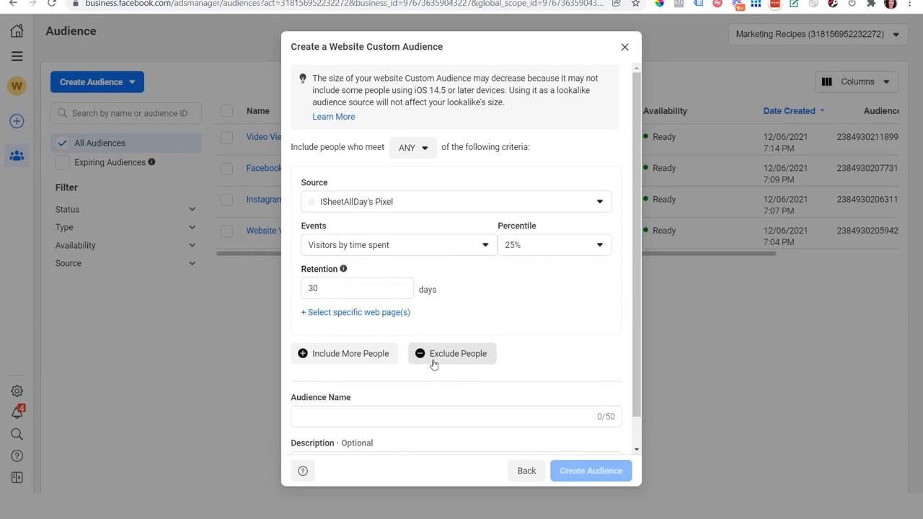
pyautogui.click(548, 246)
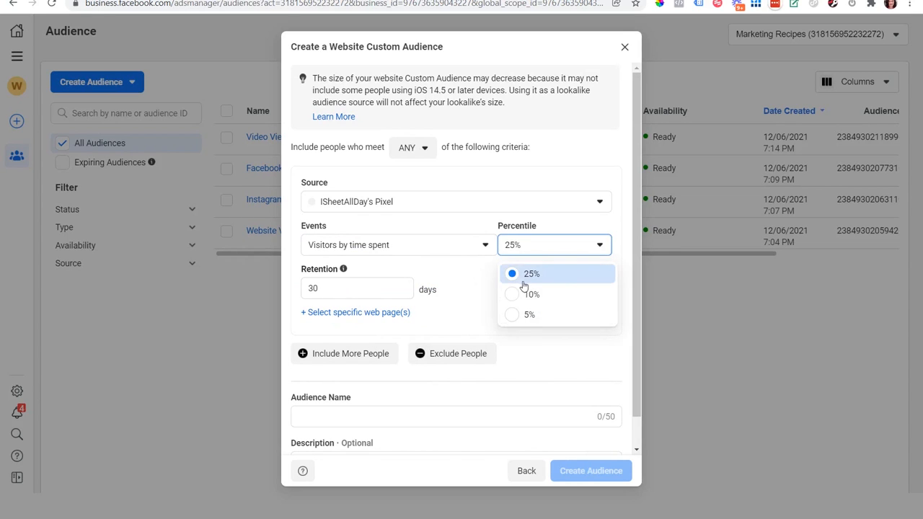
pyautogui.click(470, 285)
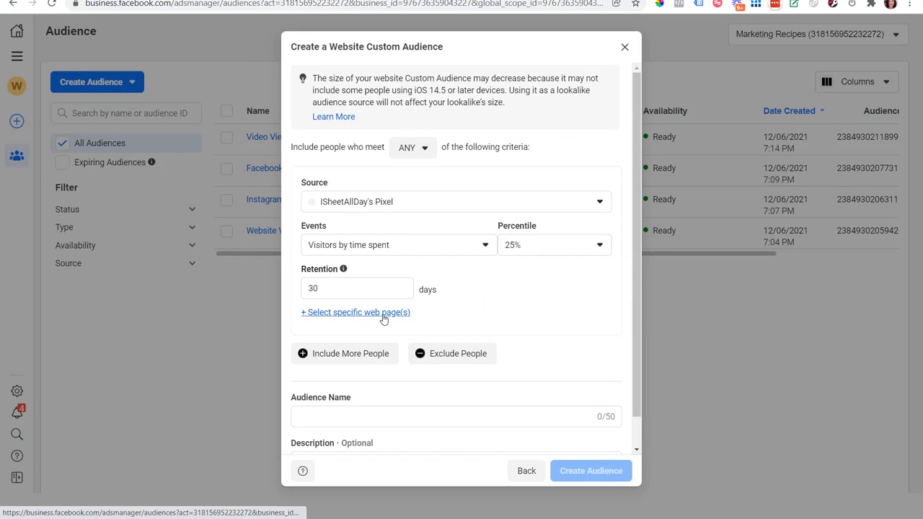
# Require ALL of the criteria to be met and set the event to "People who visited specific web pages".
pyautogui.click(413, 149)
pyautogui.click(405, 202)
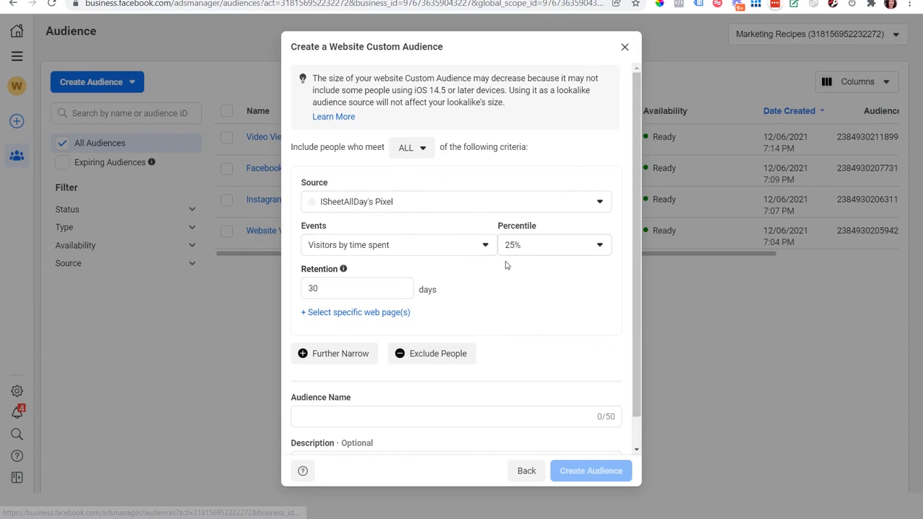
pyautogui.click(381, 249)
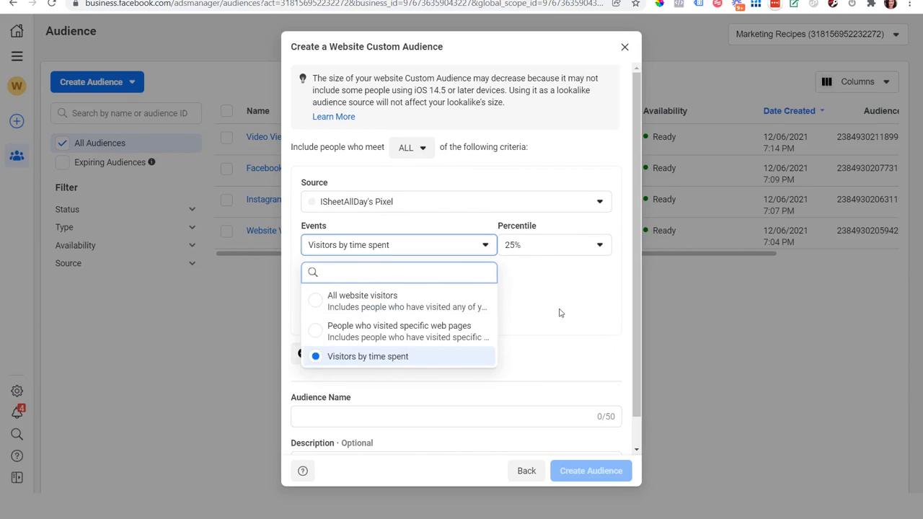
pyautogui.click(562, 313)
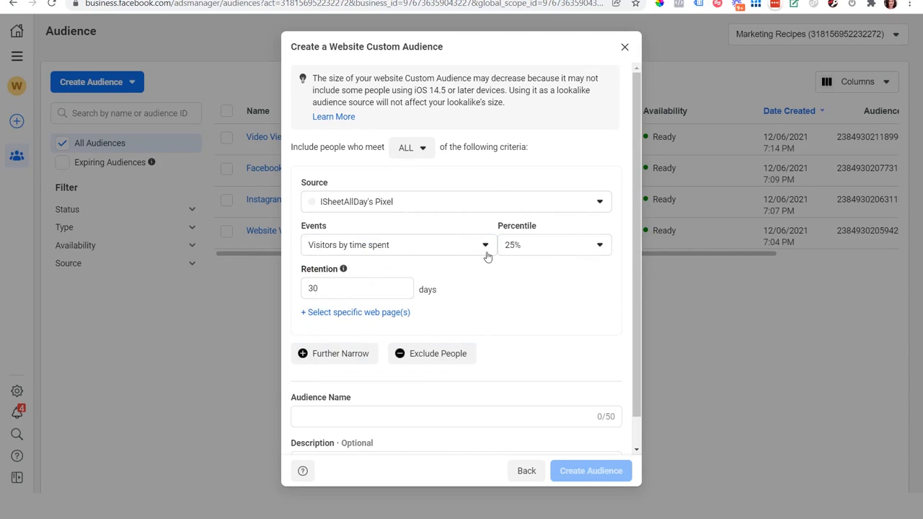
pyautogui.click(411, 253)
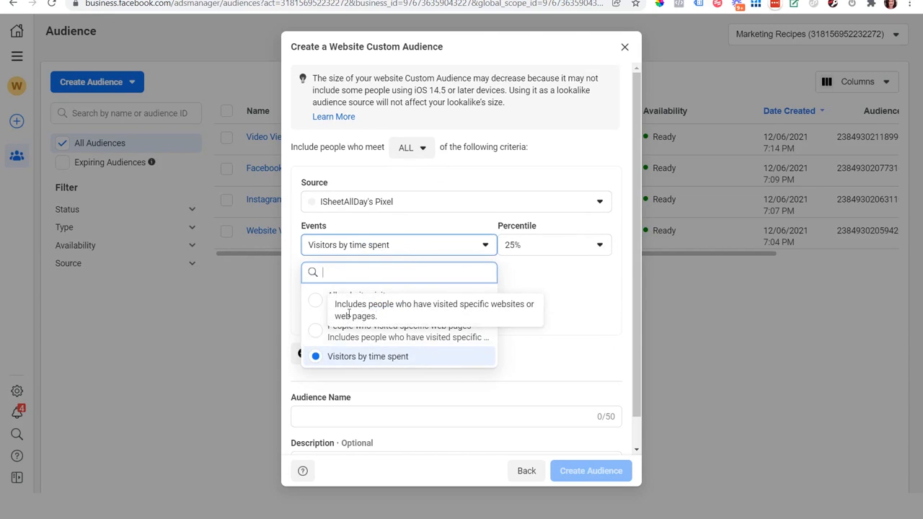
pyautogui.click(347, 335)
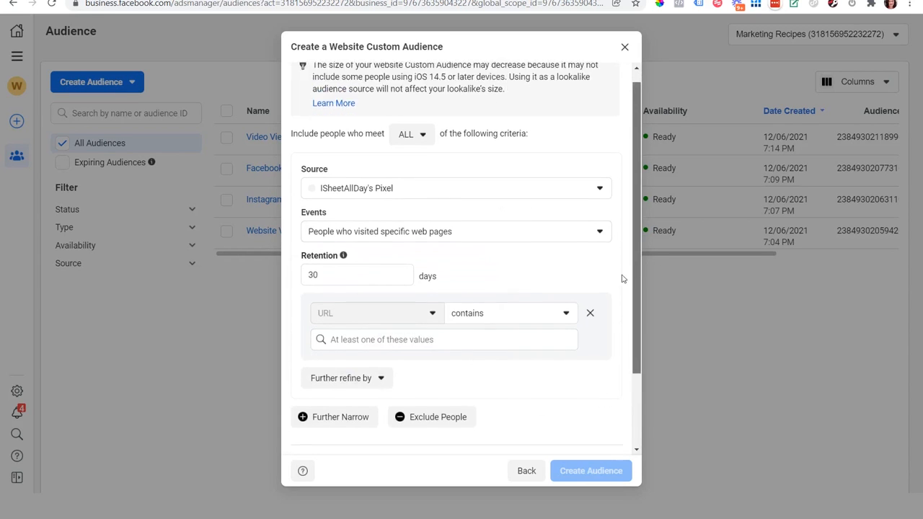
# Set the retention of the specific-web-pages audience to 180 days.
pyautogui.scroll(-3, 623, 274)
pyautogui.doubleClick(338, 195)
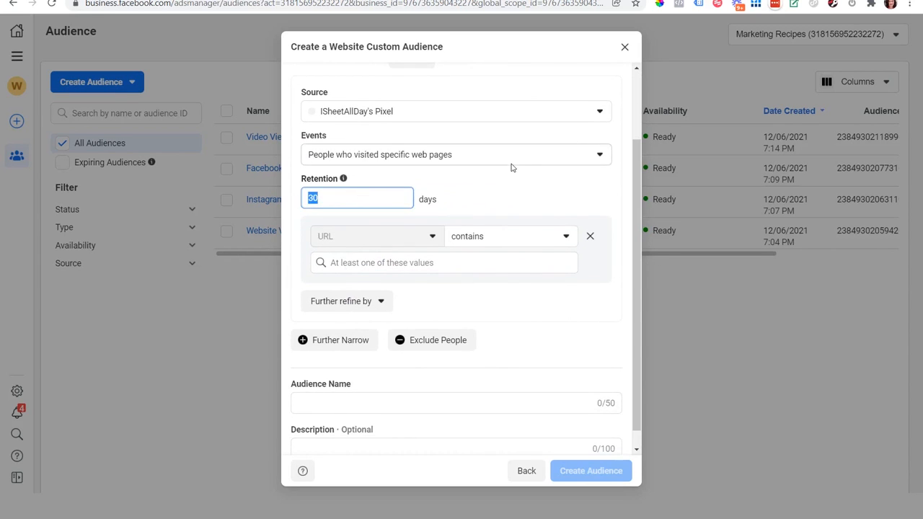
pyautogui.write('180')
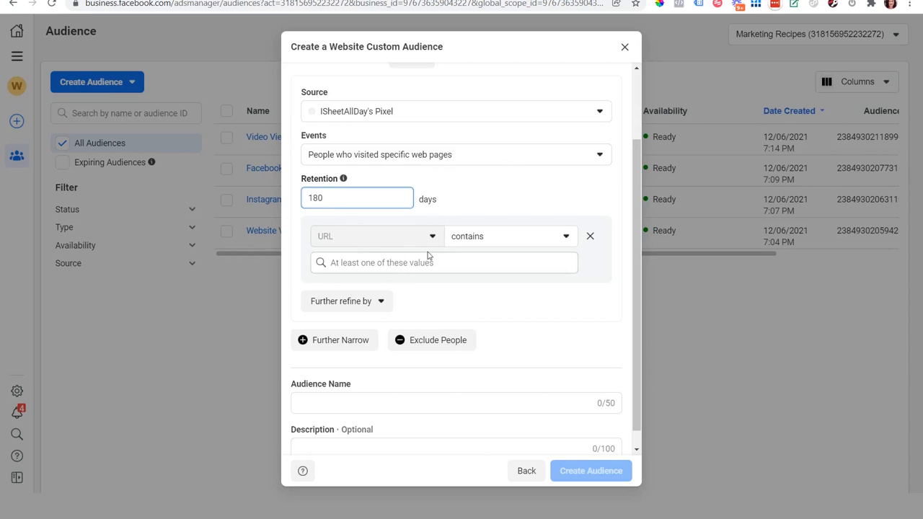
# Check the URL matching options, try a "contains" condition with "tyconfirmationofpurchase", and remove that value.
pyautogui.click(401, 249)
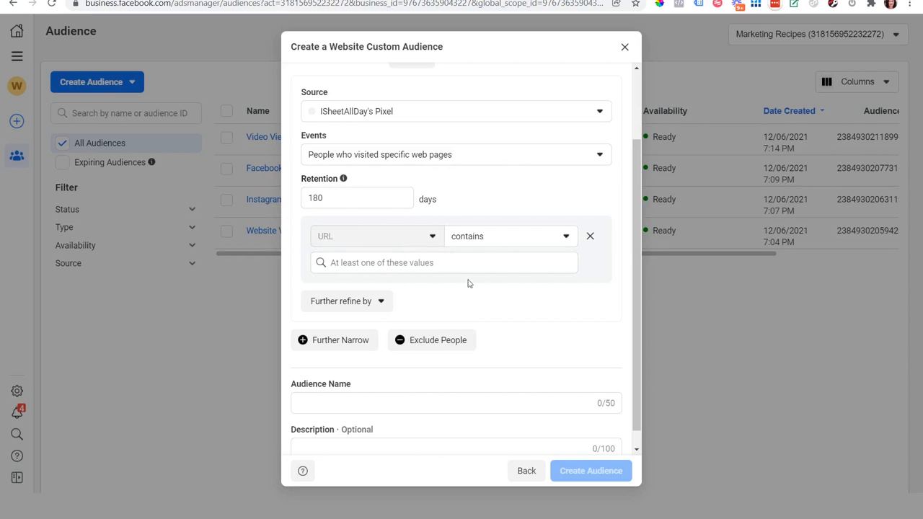
pyautogui.click(495, 247)
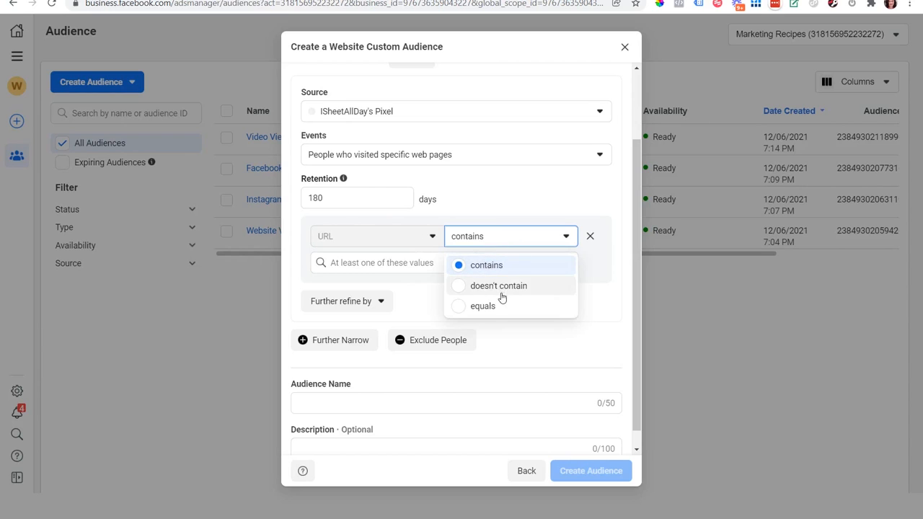
pyautogui.click(373, 263)
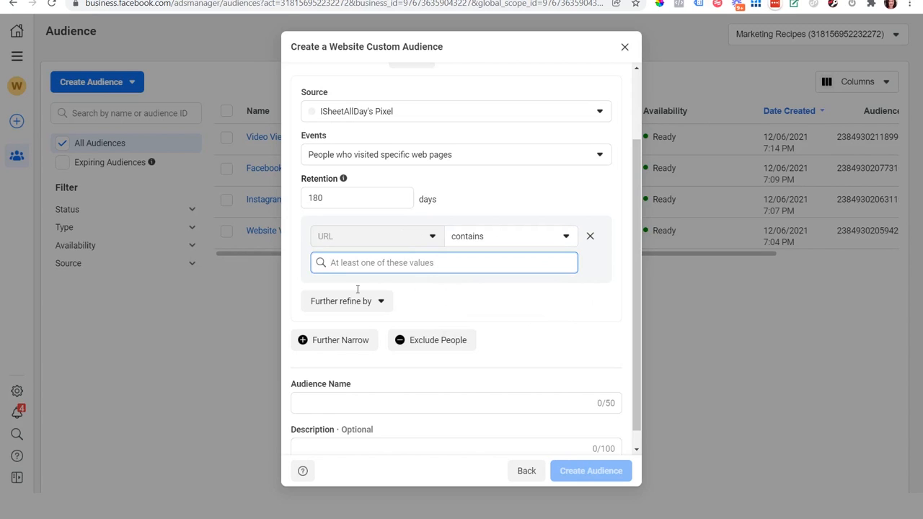
pyautogui.write('t')
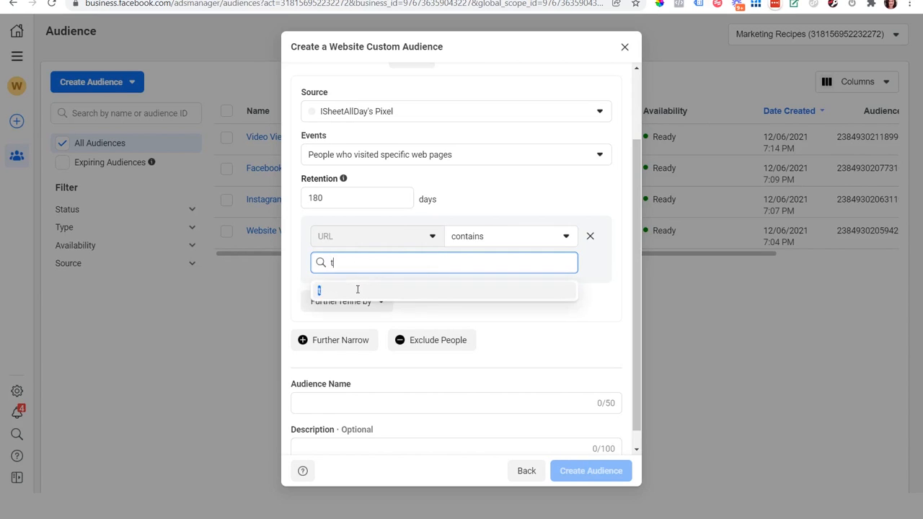
pyautogui.write('yconfirmationofpurchase')
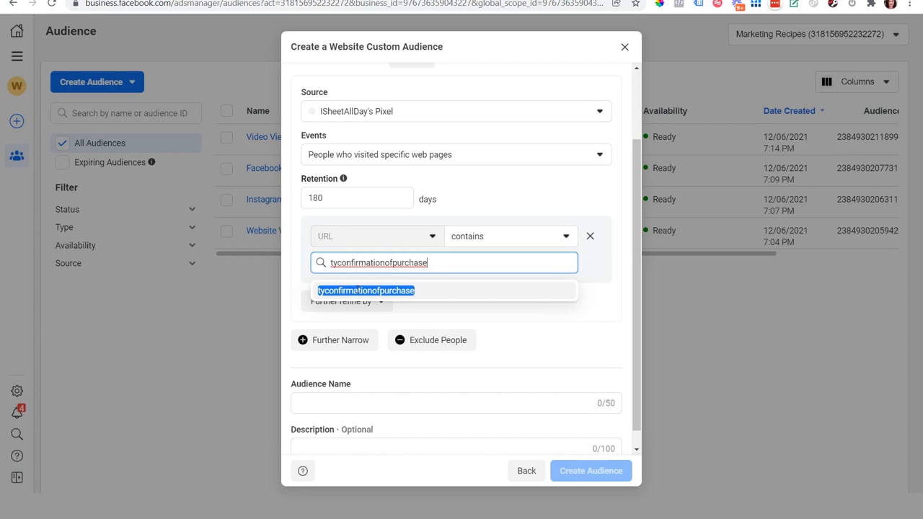
pyautogui.click(393, 291)
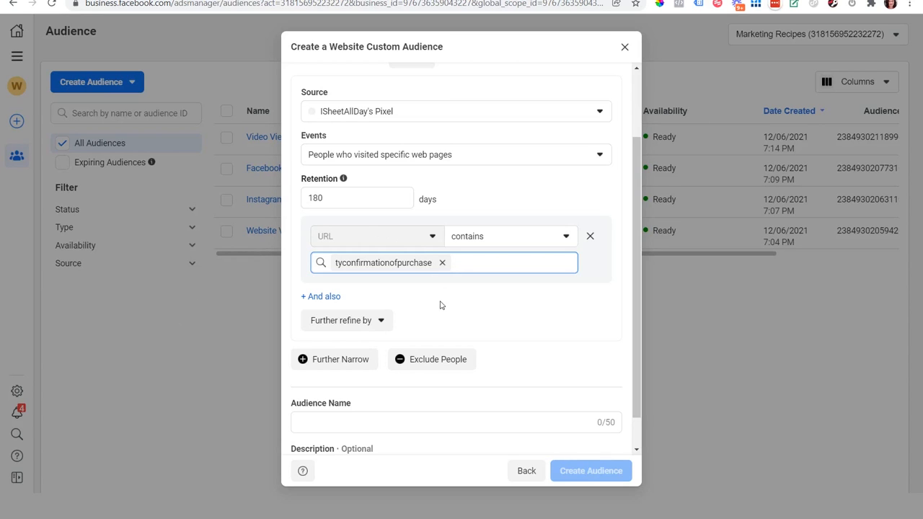
pyautogui.click(443, 263)
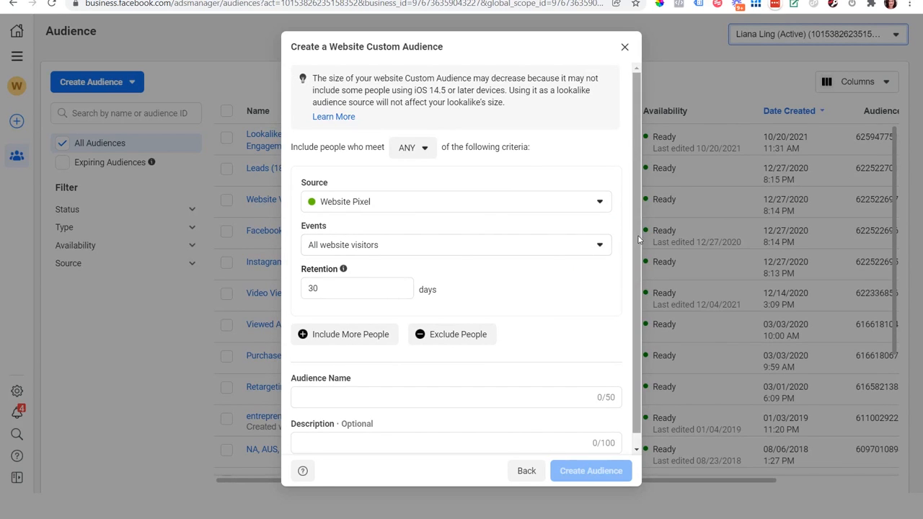
# Set the event of the Website Pixel audience to Purchase from the pixel's own events.
pyautogui.scroll(-1, 639, 234)
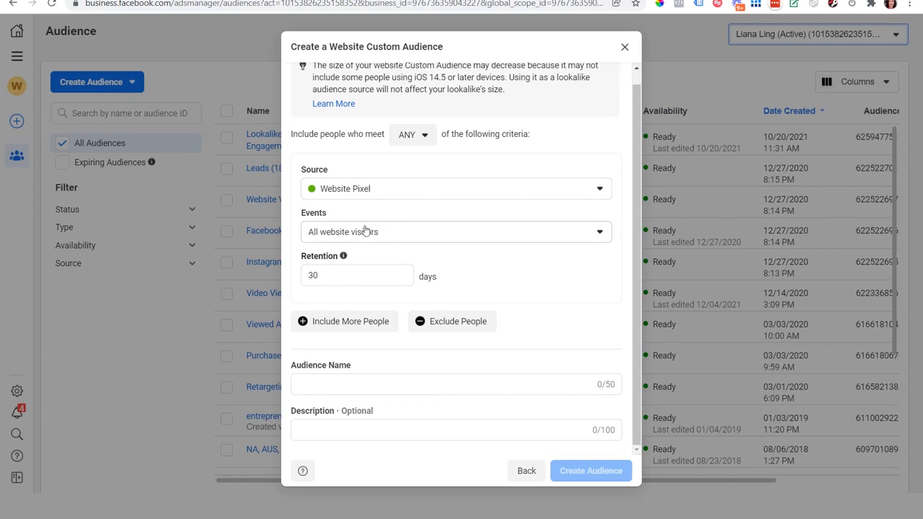
pyautogui.click(388, 240)
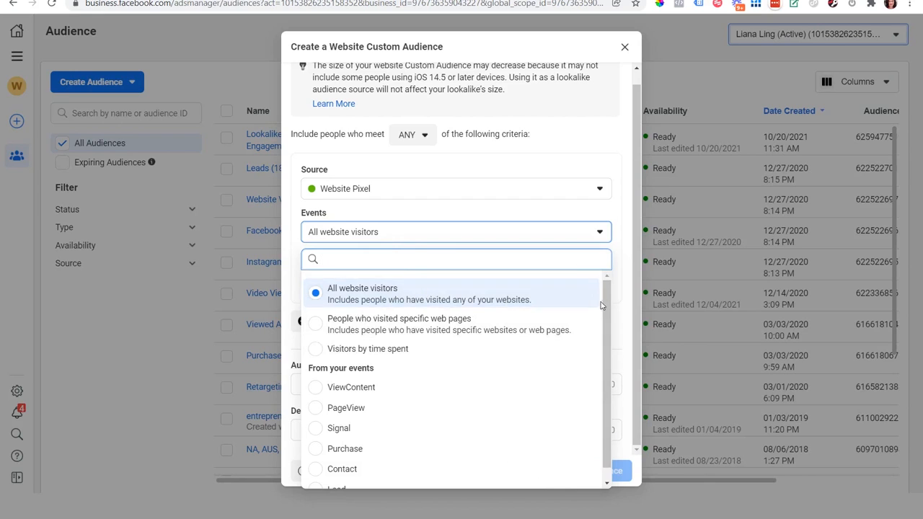
pyautogui.click(431, 330)
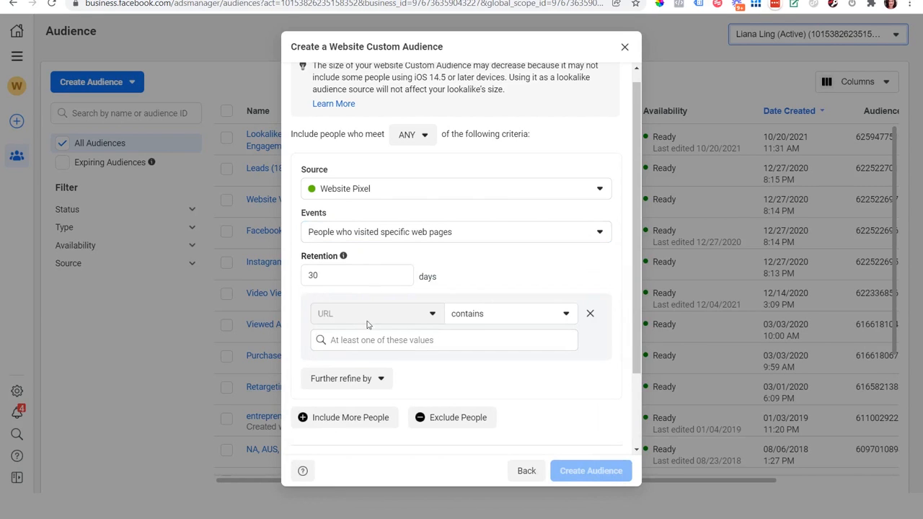
pyautogui.click(460, 238)
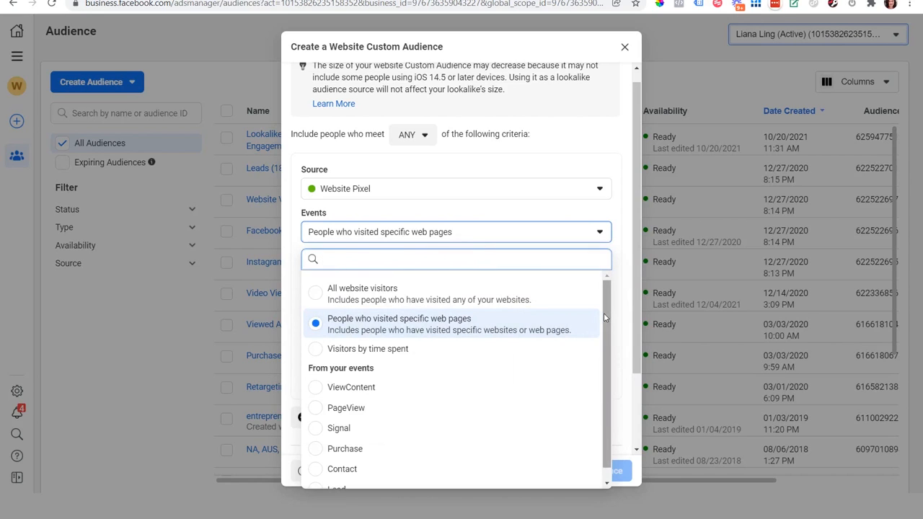
pyautogui.moveTo(604, 313); pyautogui.dragTo(606, 337)
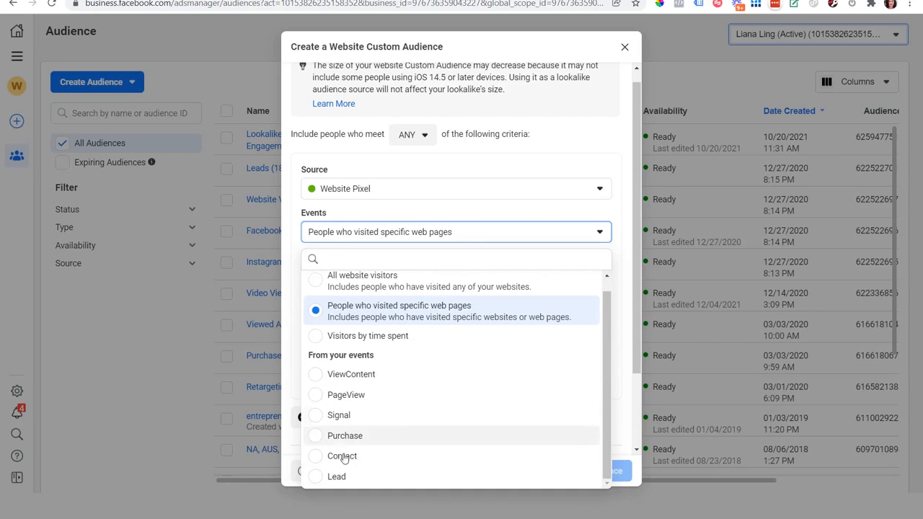
pyautogui.click(321, 437)
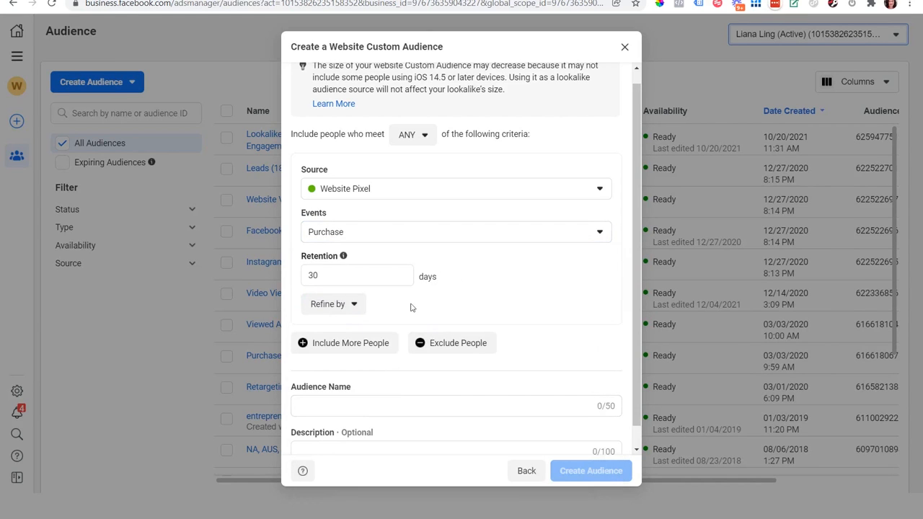
# Review the retention and available pixel events for the Purchase audience, and close the form without creating it.
pyautogui.doubleClick(339, 284)
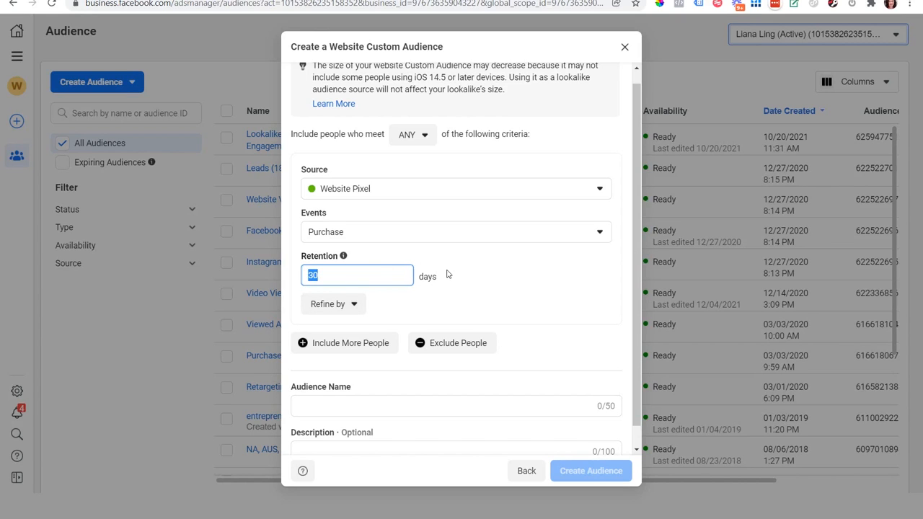
pyautogui.click(403, 238)
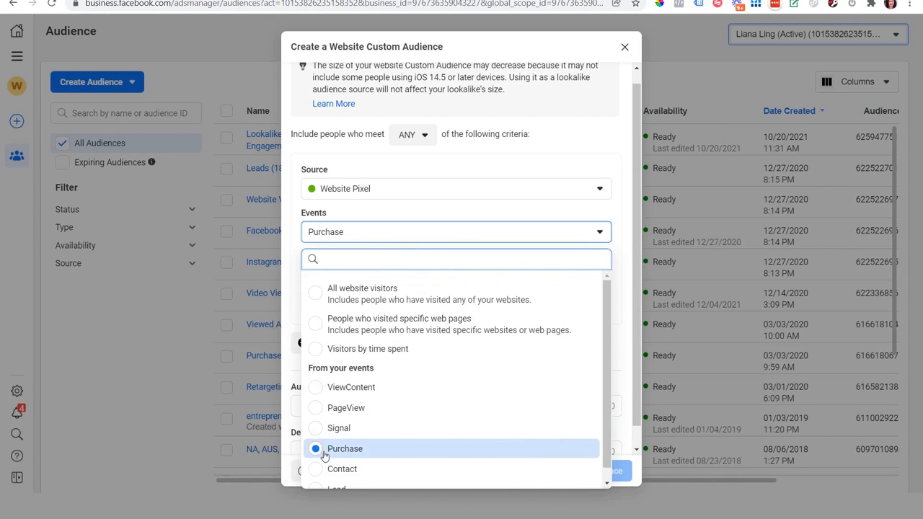
pyautogui.click(617, 290)
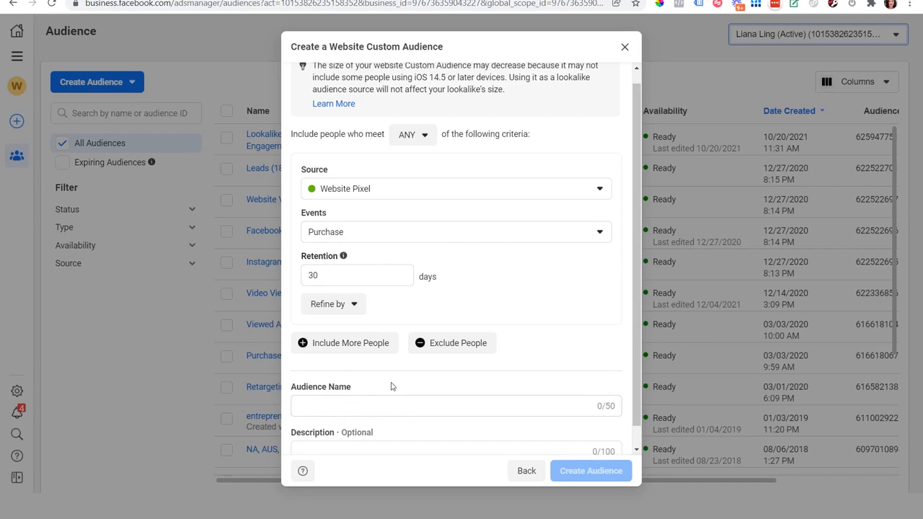
pyautogui.click(383, 407)
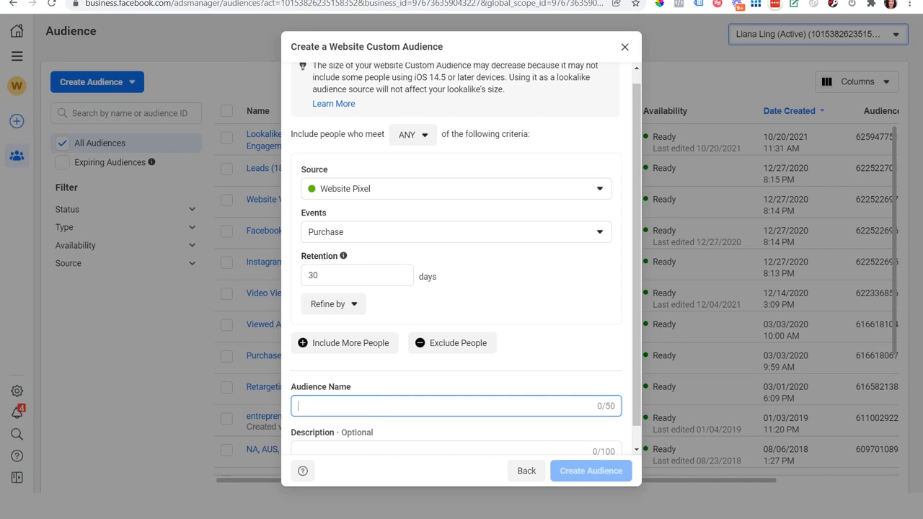
pyautogui.click(413, 231)
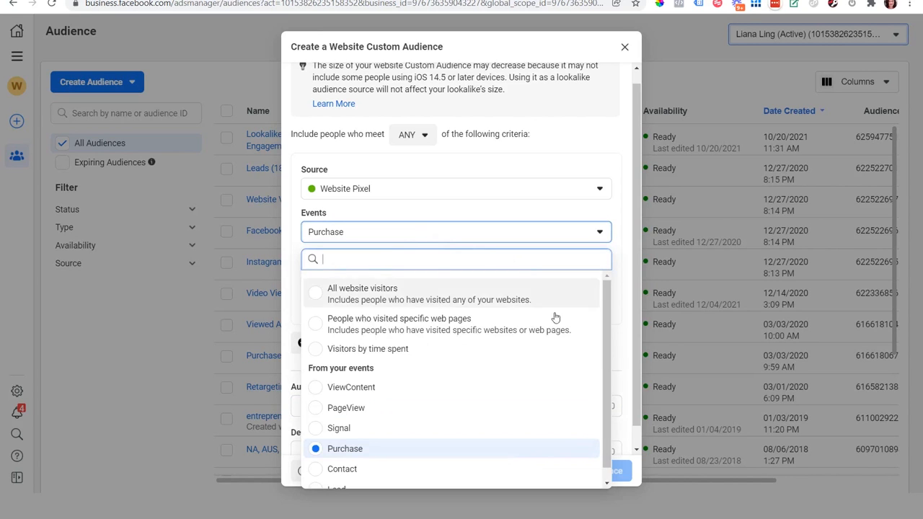
pyautogui.scroll(-1, 602, 383)
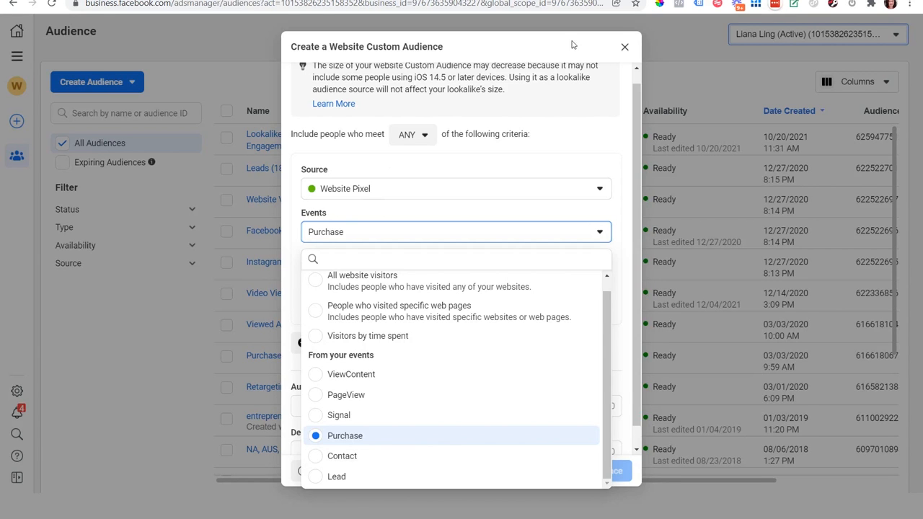
pyautogui.click(624, 46)
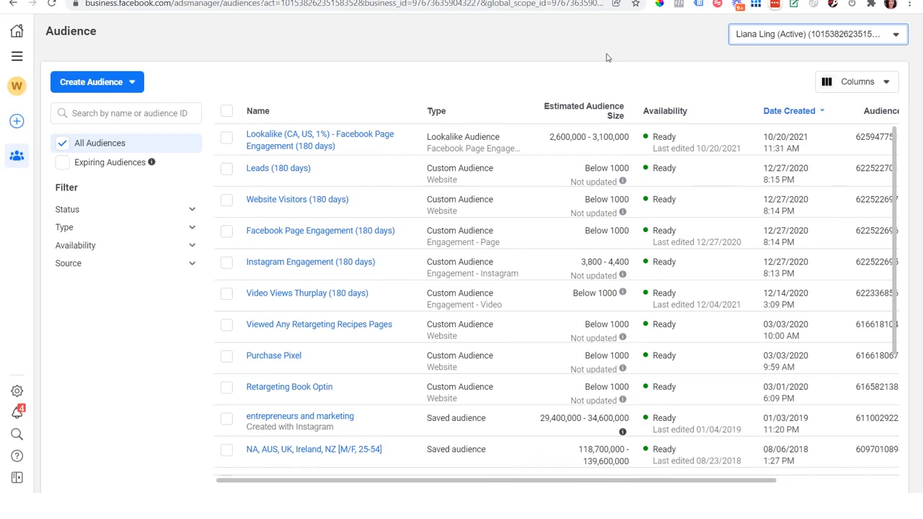
# Start a new custom audience with Customer list as its source.
pyautogui.click(114, 90)
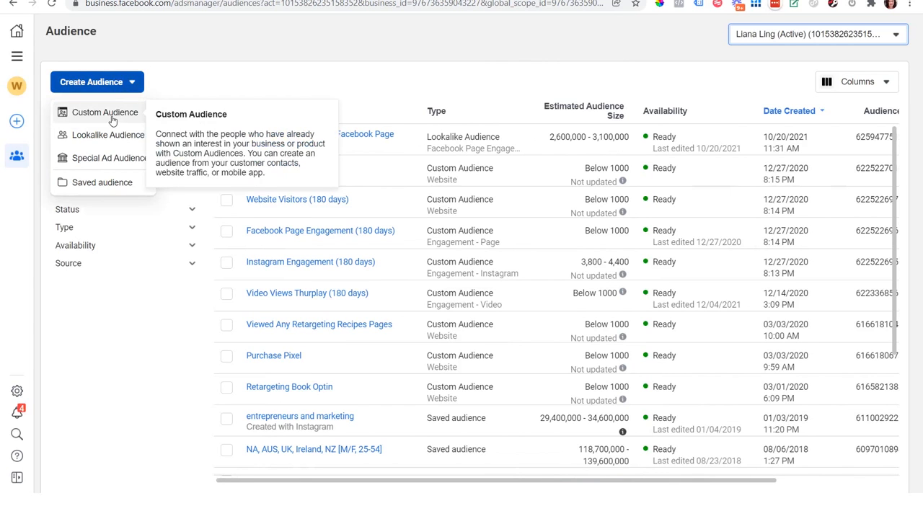
pyautogui.click(115, 112)
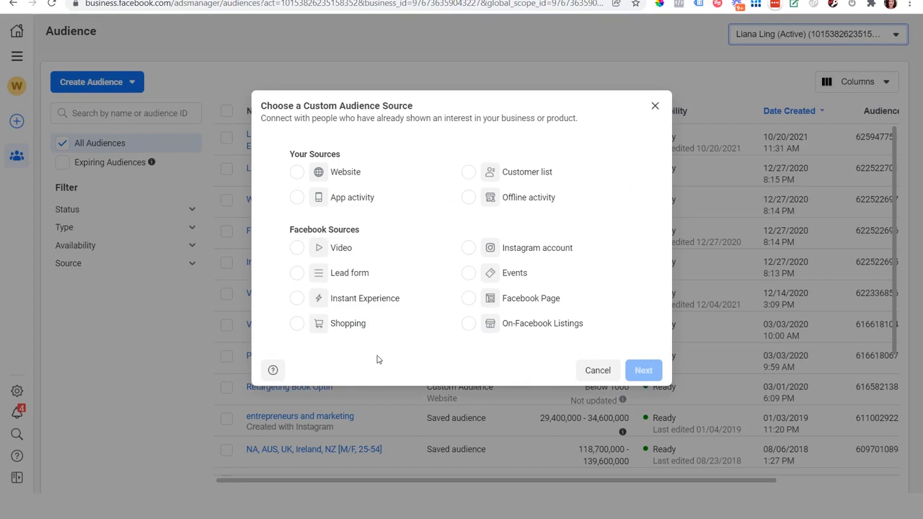
pyautogui.click(470, 173)
pyautogui.click(646, 372)
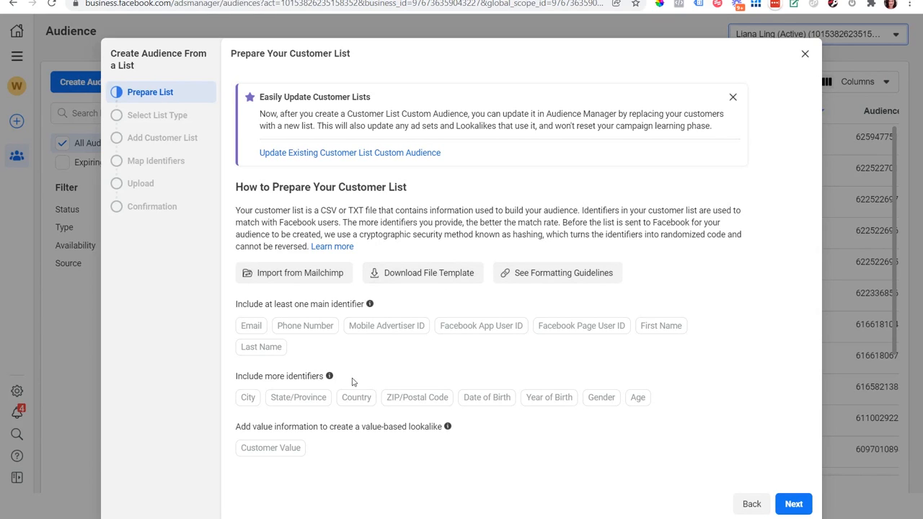
# Proceed past the list preparation guidance and specify that the customer list doesn't include customer value.
pyautogui.click(793, 504)
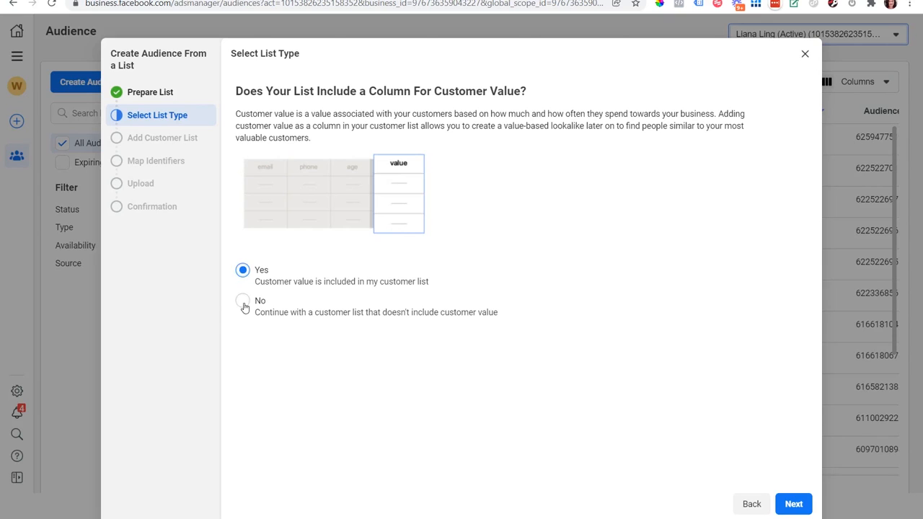
pyautogui.click(243, 303)
pyautogui.click(797, 506)
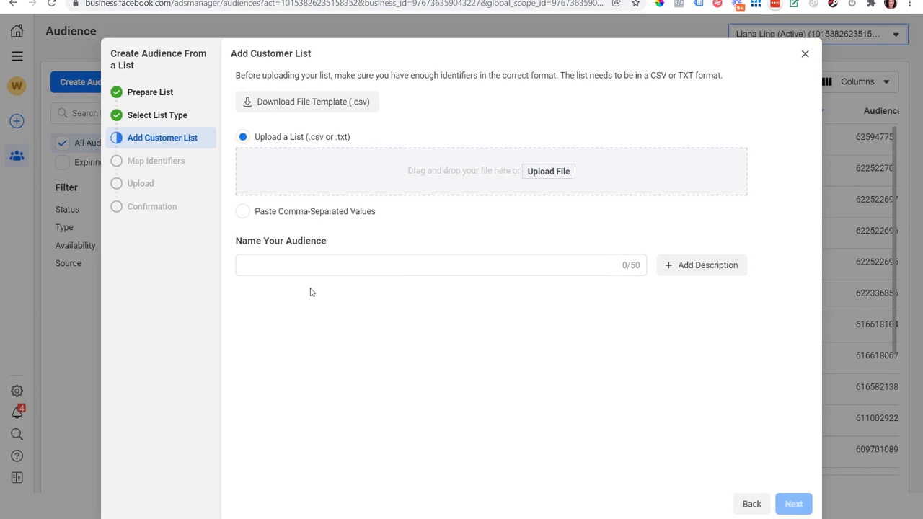
# Add the customer list by pasting an email address as comma-separated values, and continue to identifier mapping.
pyautogui.click(245, 211)
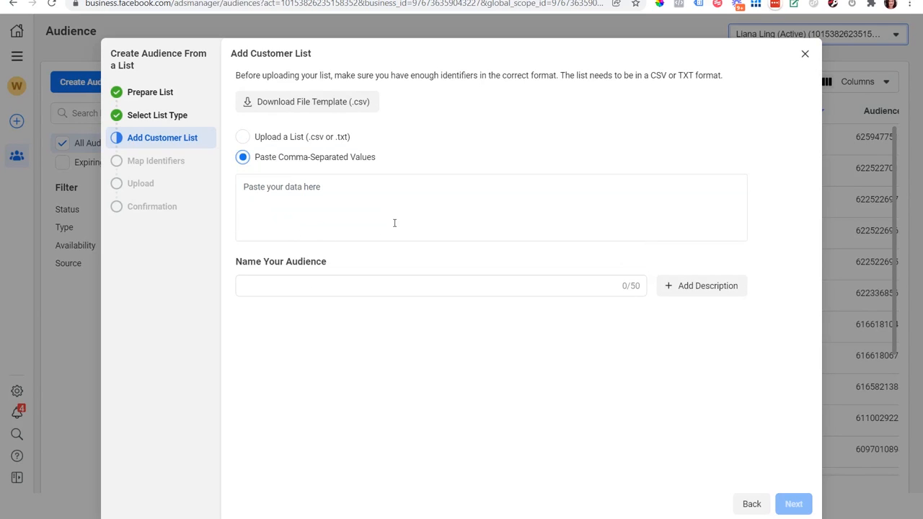
pyautogui.click(375, 210)
pyautogui.hotkey('ctrl', 'v')
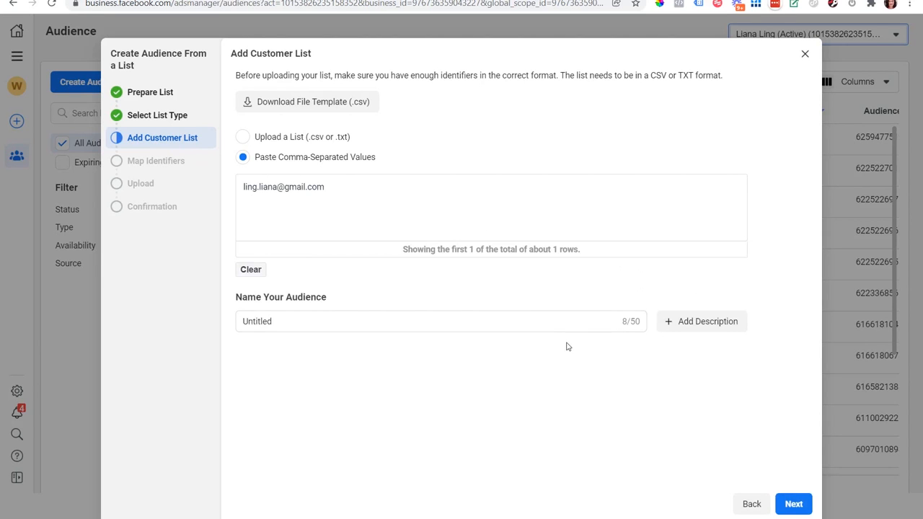
pyautogui.click(793, 505)
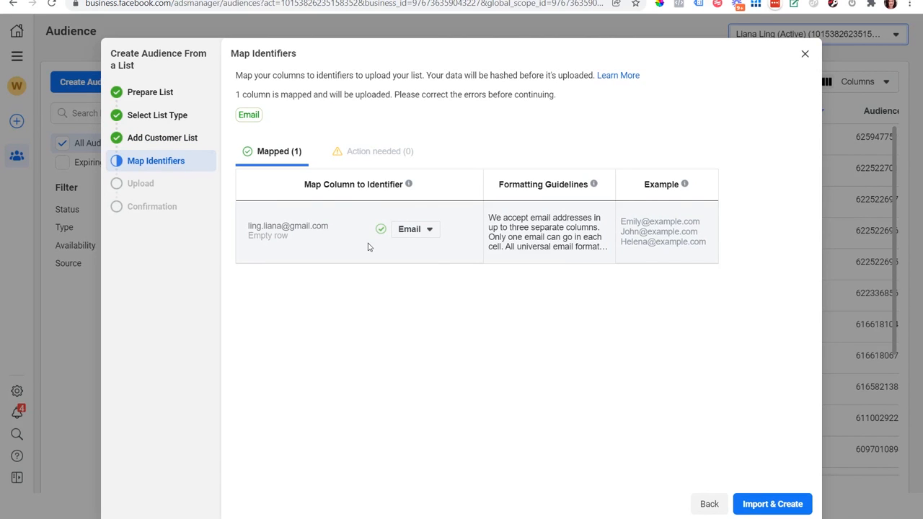
# Review the identifier types and formatting hints available for the customer list's email column, and close the form without importing the list.
pyautogui.click(419, 230)
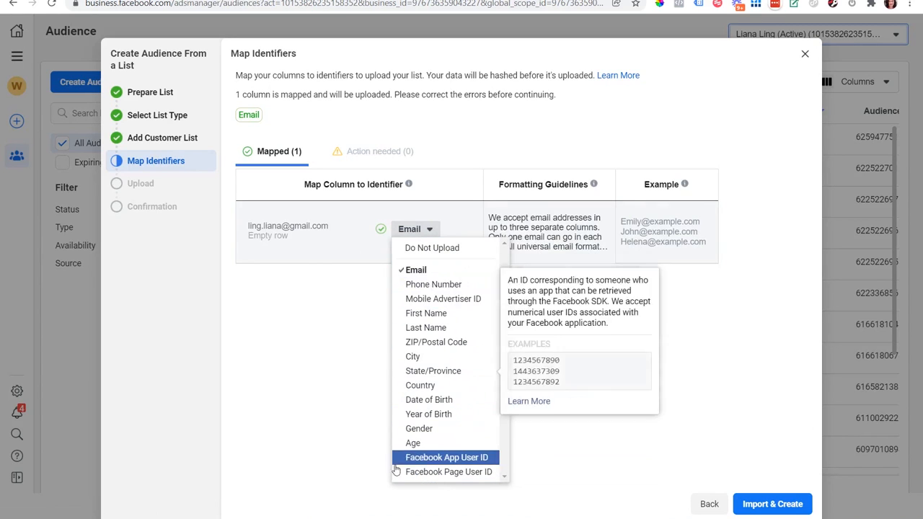
pyautogui.click(332, 369)
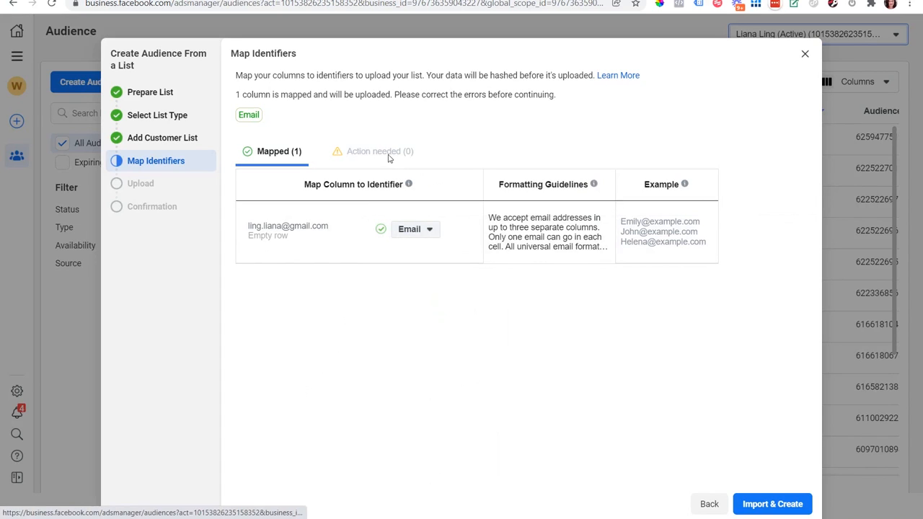
pyautogui.moveTo(363, 180)
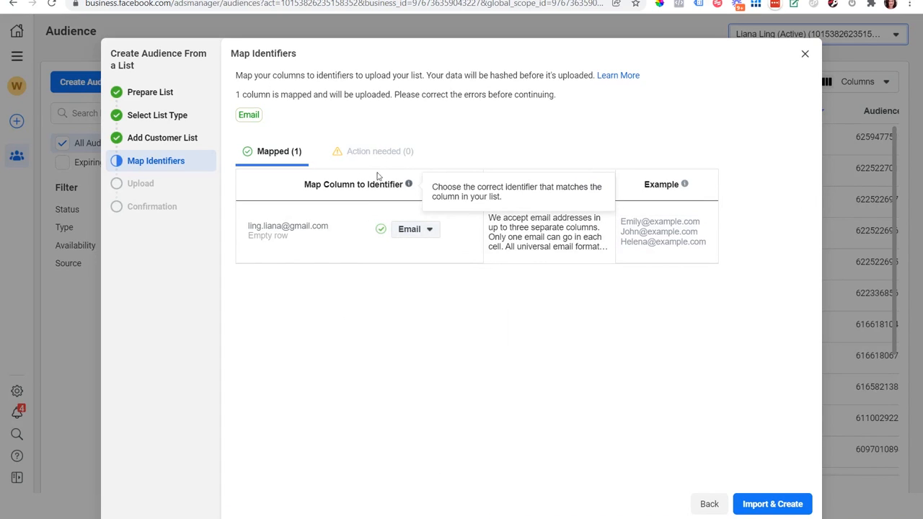
pyautogui.click(426, 231)
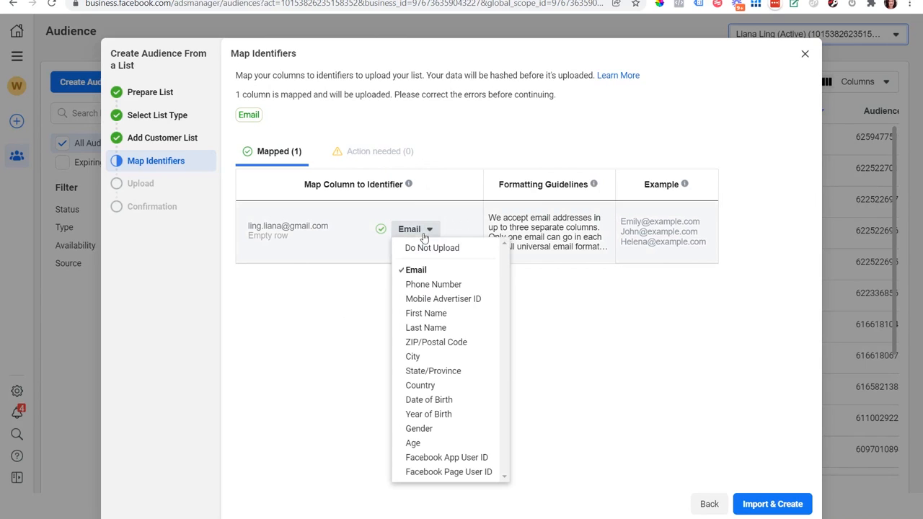
pyautogui.moveTo(435, 287)
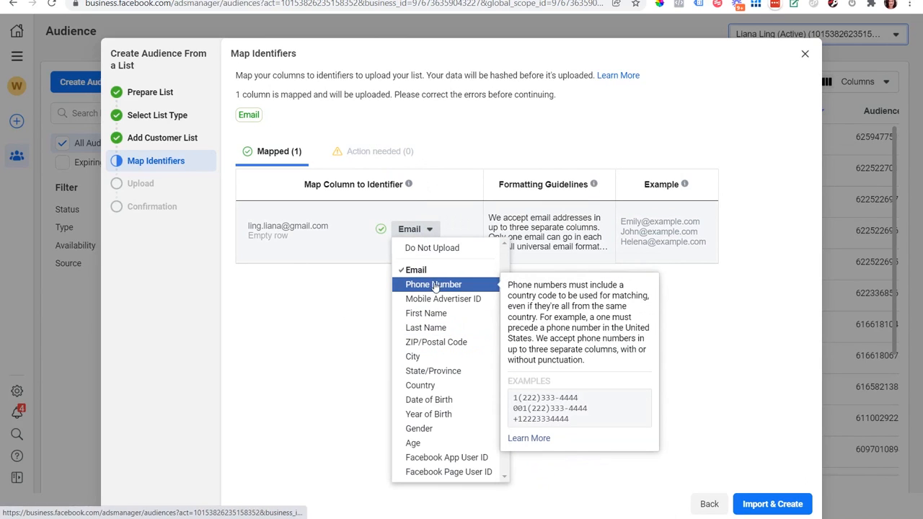
pyautogui.moveTo(427, 343)
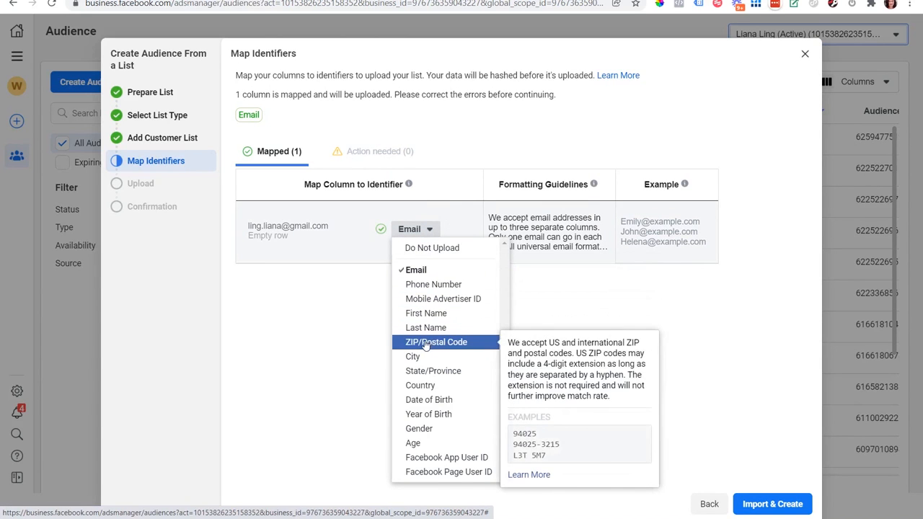
pyautogui.click(305, 346)
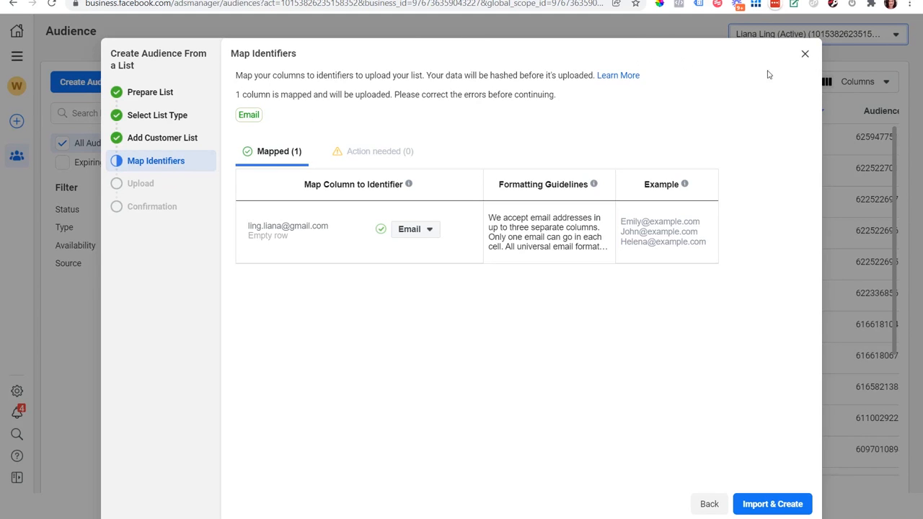
pyautogui.click(805, 56)
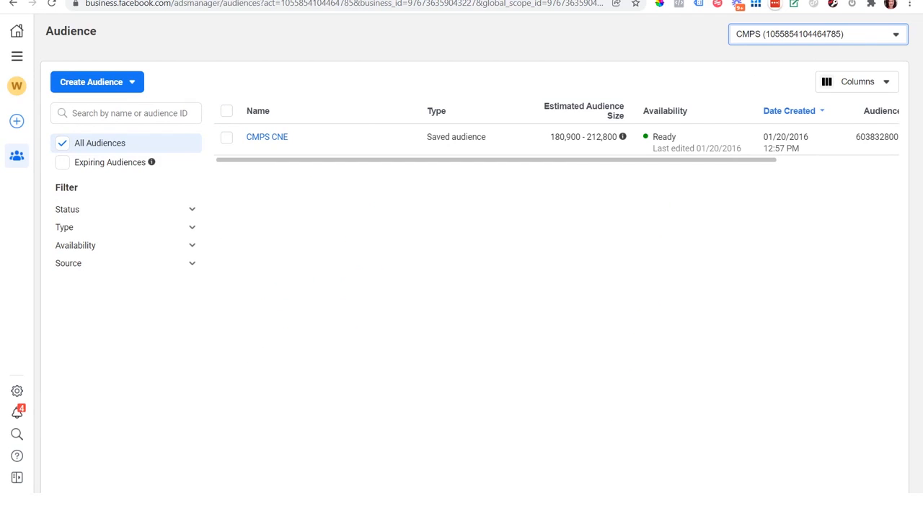
pyautogui.click(131, 91)
pyautogui.click(110, 138)
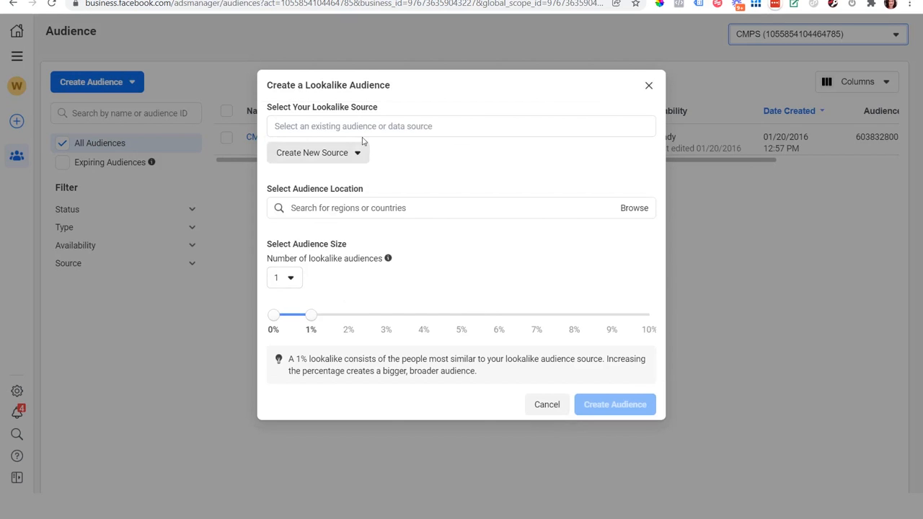
pyautogui.click(396, 128)
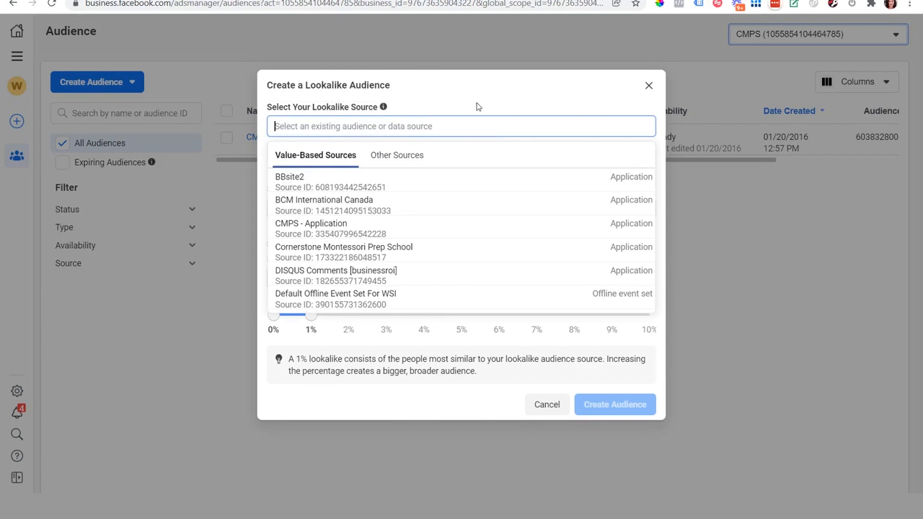
pyautogui.click(648, 86)
pyautogui.click(650, 86)
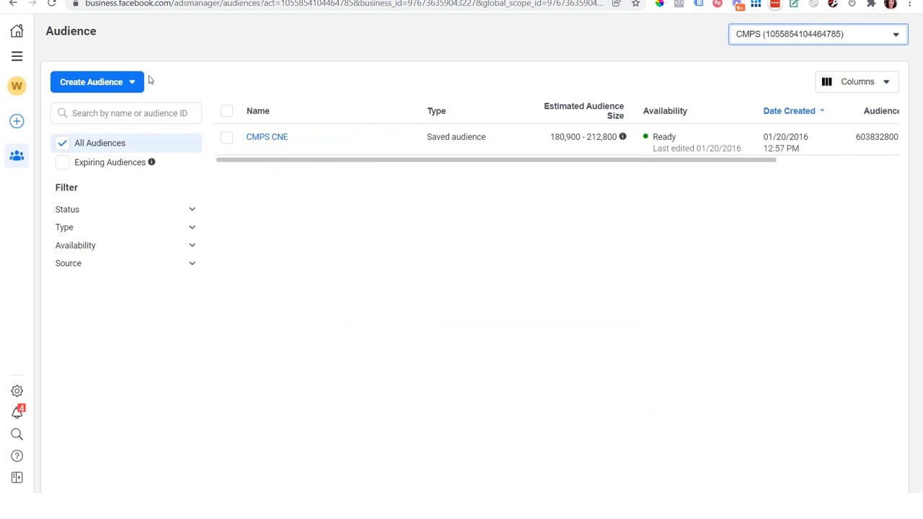
# Start a new lookalike audience and check its location search without choosing a region or country.
pyautogui.click(125, 83)
pyautogui.click(124, 133)
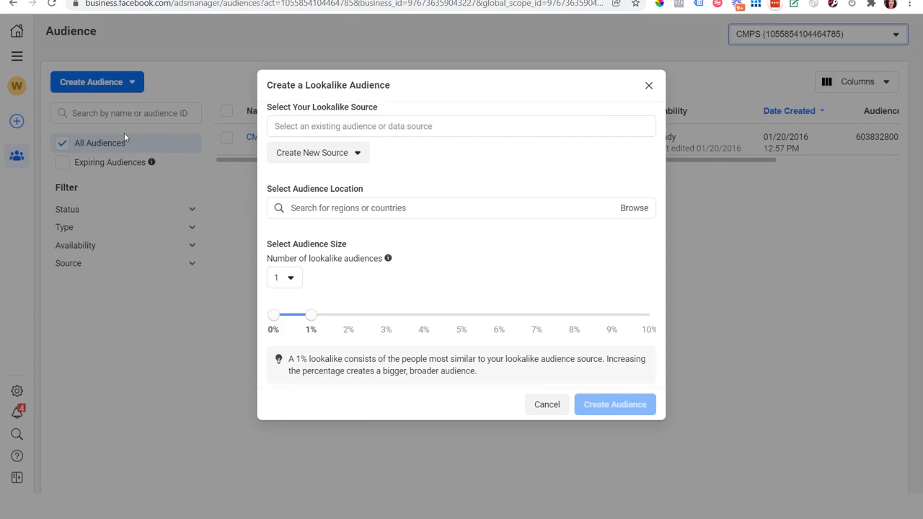
pyautogui.click(358, 207)
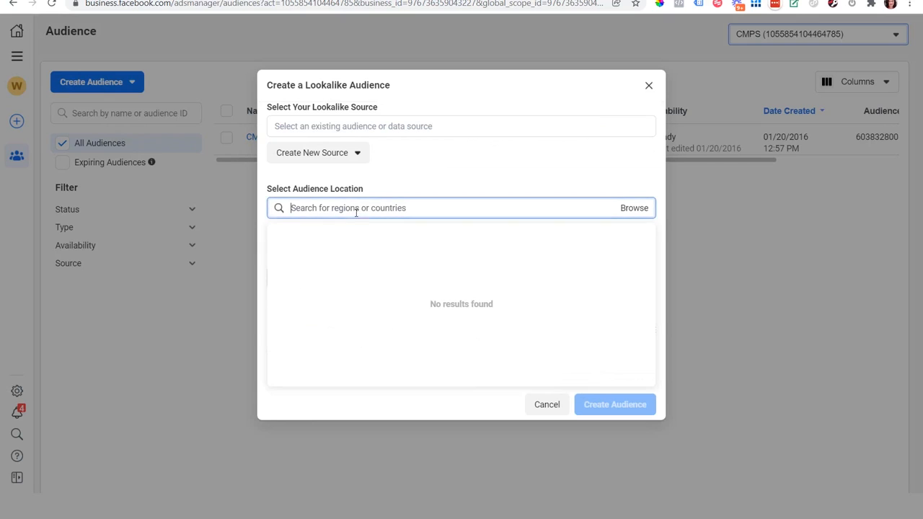
pyautogui.click(433, 189)
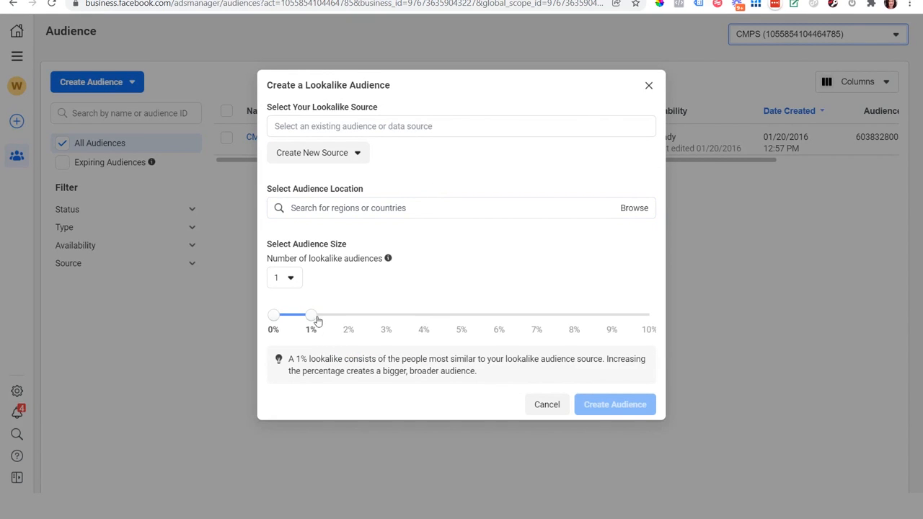
# Try different size ranges for the single lookalike audience, finishing with 1% to 3%.
pyautogui.moveTo(315, 319)
pyautogui.mouseDown()
pyautogui.moveTo(412, 329)
pyautogui.moveTo(470, 321)
pyautogui.moveTo(310, 324)
pyautogui.mouseUp()
pyautogui.moveTo(312, 317); pyautogui.dragTo(386, 317)
pyautogui.moveTo(273, 317); pyautogui.dragTo(310, 319)
pyautogui.moveTo(311, 323); pyautogui.dragTo(244, 316)
pyautogui.moveTo(389, 318); pyautogui.dragTo(307, 322)
pyautogui.moveTo(315, 320); pyautogui.dragTo(384, 318)
pyautogui.moveTo(275, 317); pyautogui.dragTo(311, 319)
# Set the number of lookalike audiences to 2, with size ranges of 0% to 1% and 1% to 3%.
pyautogui.click(292, 282)
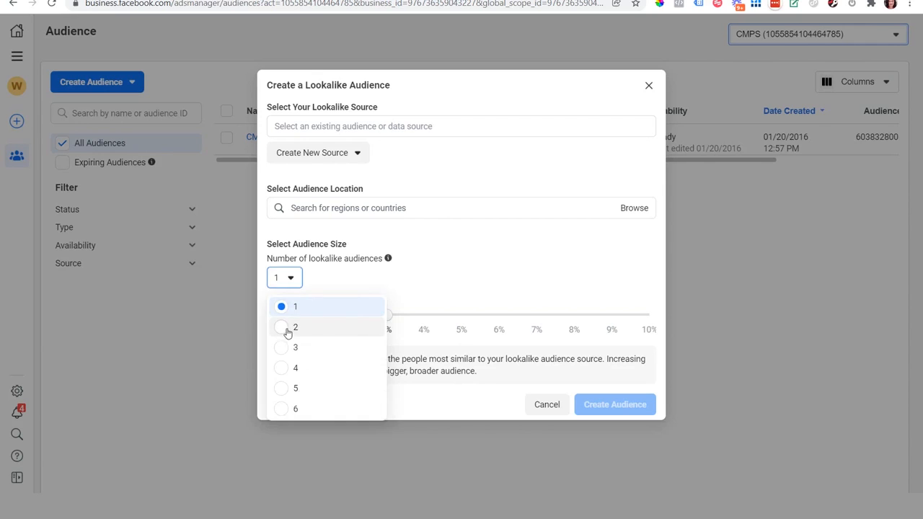
pyautogui.click(287, 326)
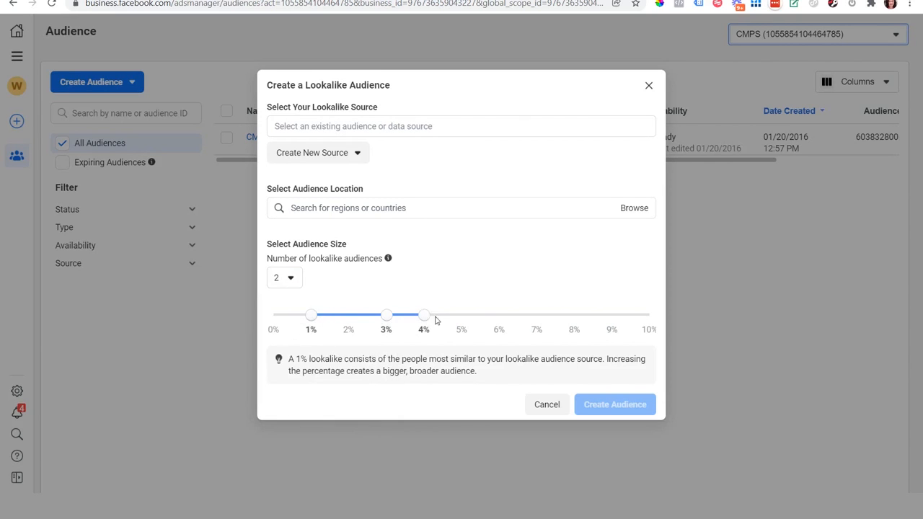
pyautogui.moveTo(309, 315); pyautogui.dragTo(272, 316)
pyautogui.moveTo(386, 316); pyautogui.dragTo(311, 316)
pyautogui.moveTo(424, 317); pyautogui.dragTo(388, 317)
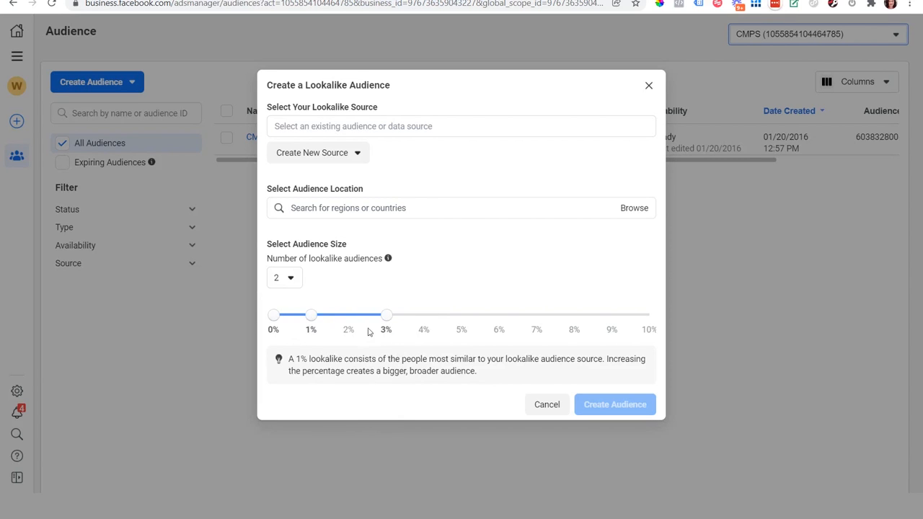